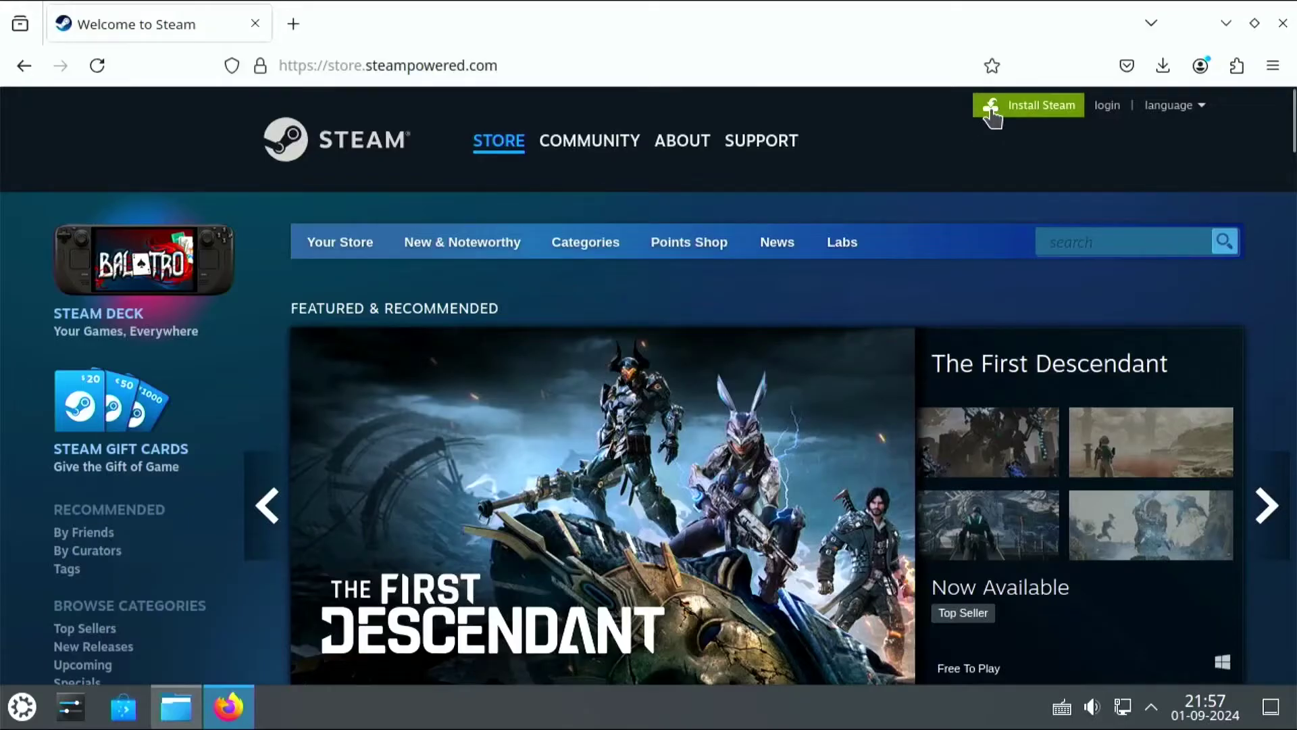
- Go to the Steam store at store.steampowered.com in Firefox
click(993, 110)
- Download the Linux installer steam_latest.deb and install it through Discover
click(345, 583)
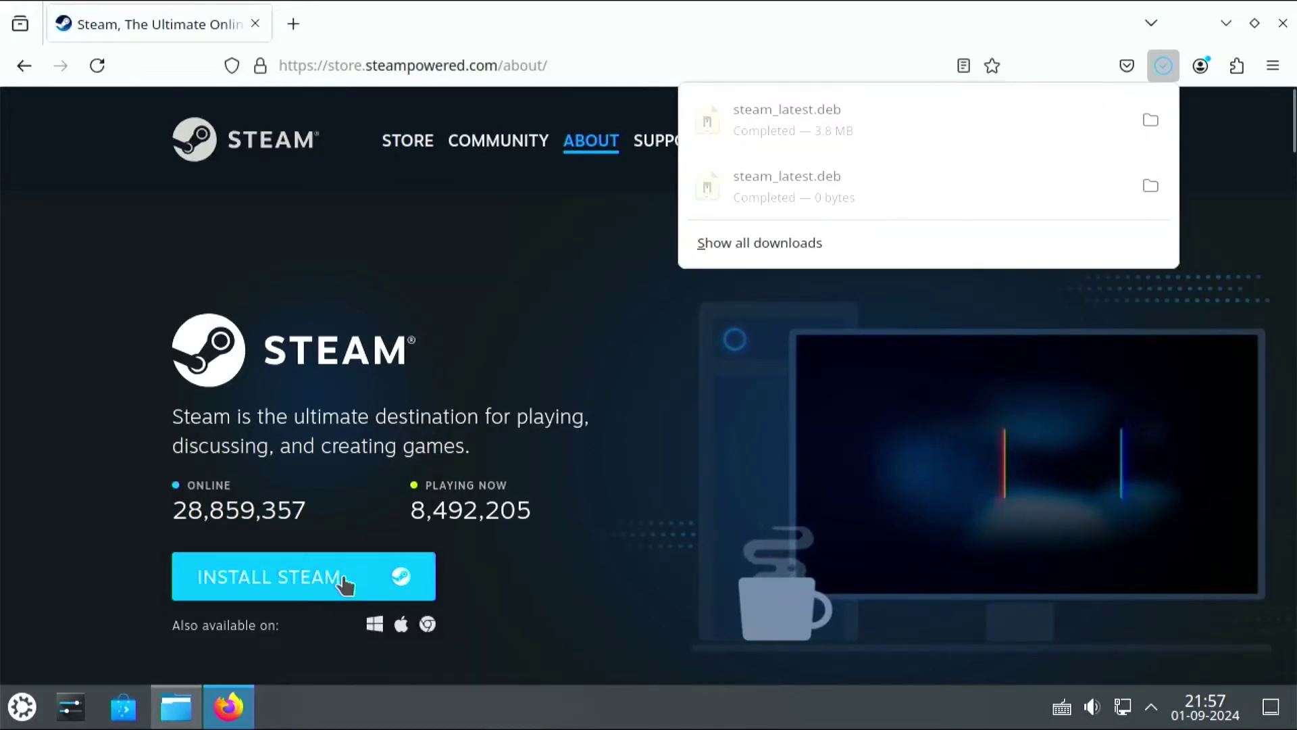
click(912, 116)
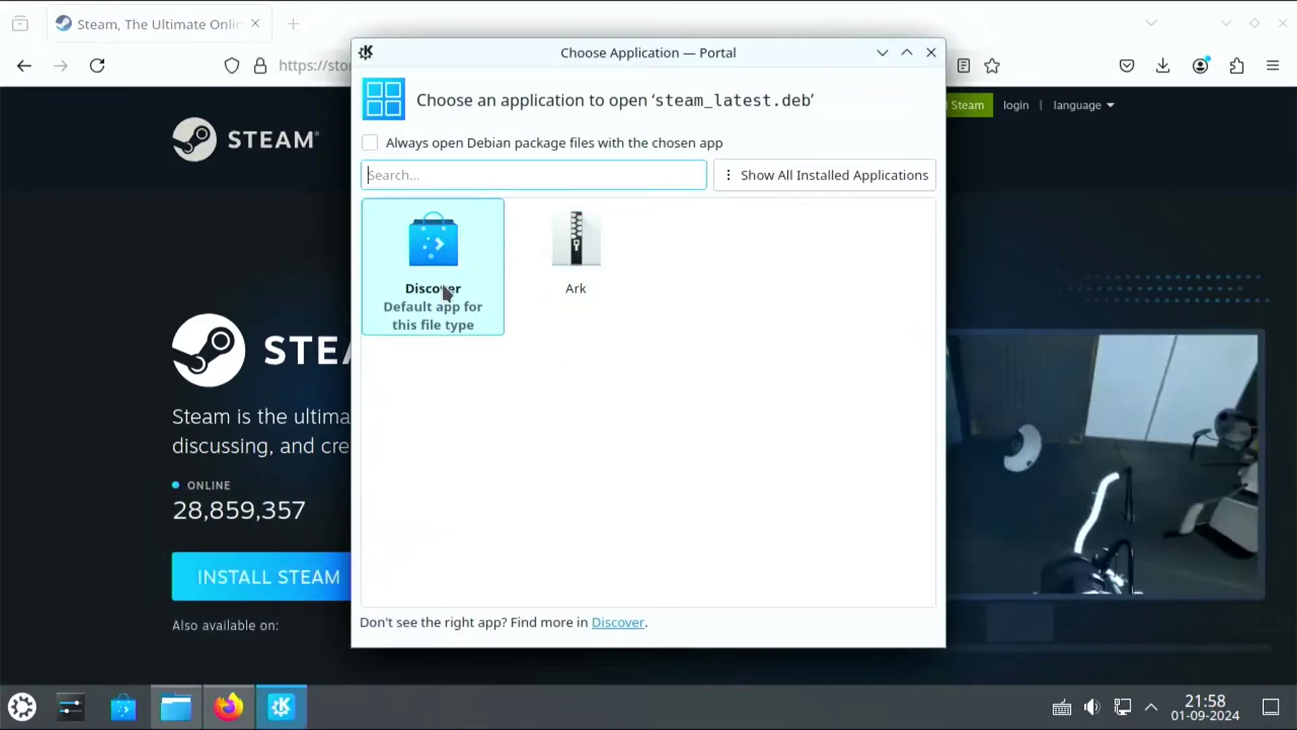
click(444, 291)
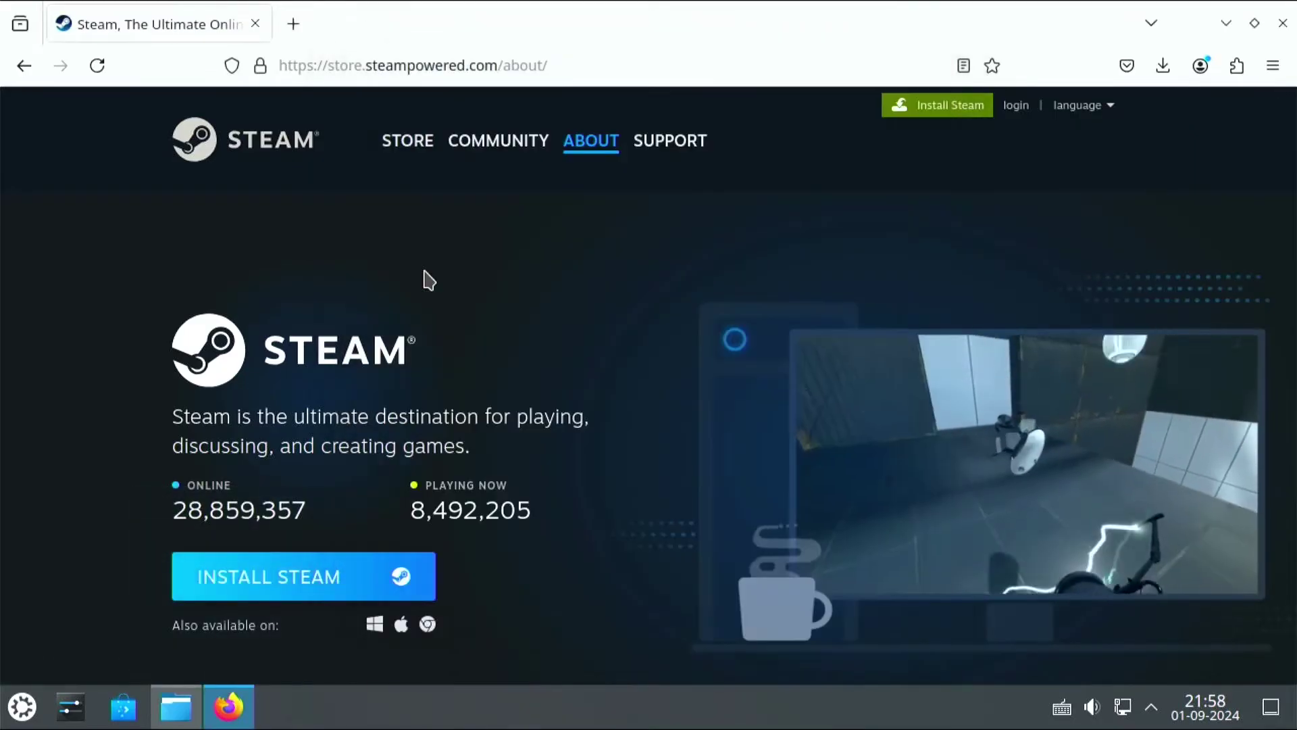
click(1068, 52)
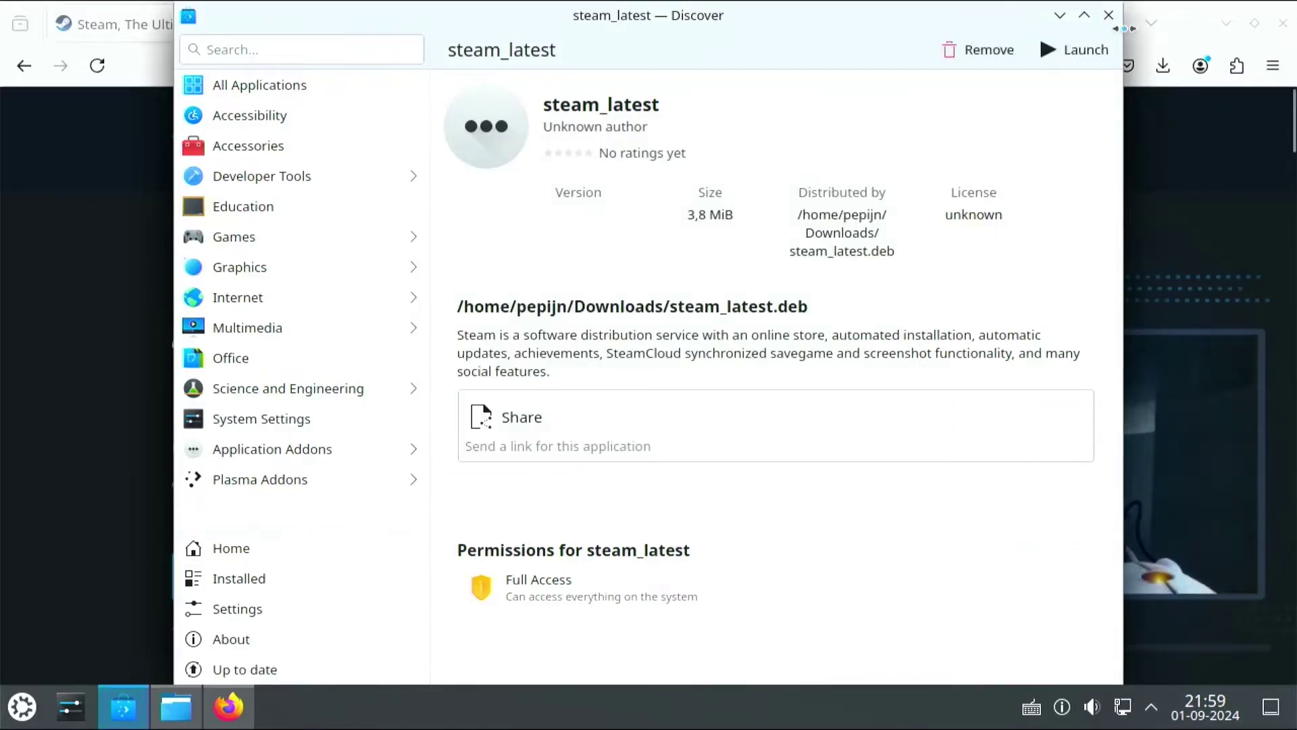
- Launch Steam and authorize installing its steam-libs-amd64 and steam-libs-i386 dependencies
click(1072, 54)
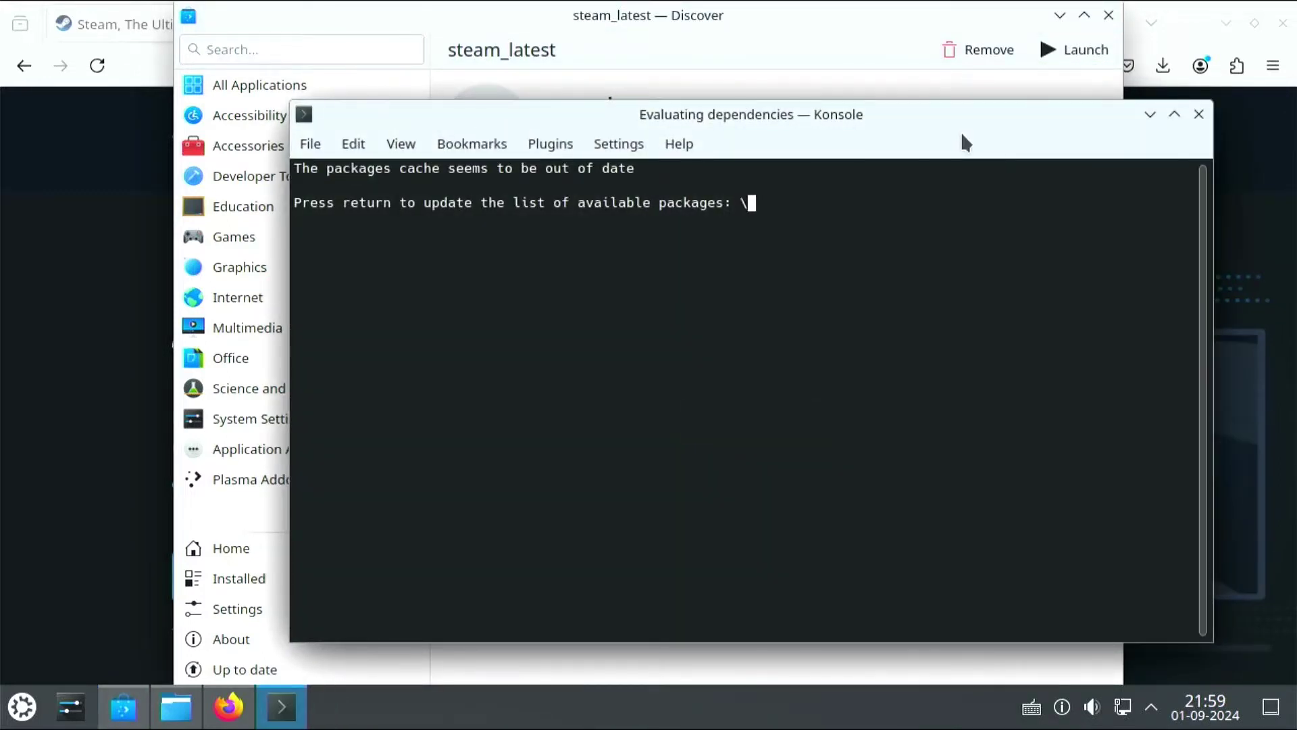
key(Return)
text(**********)
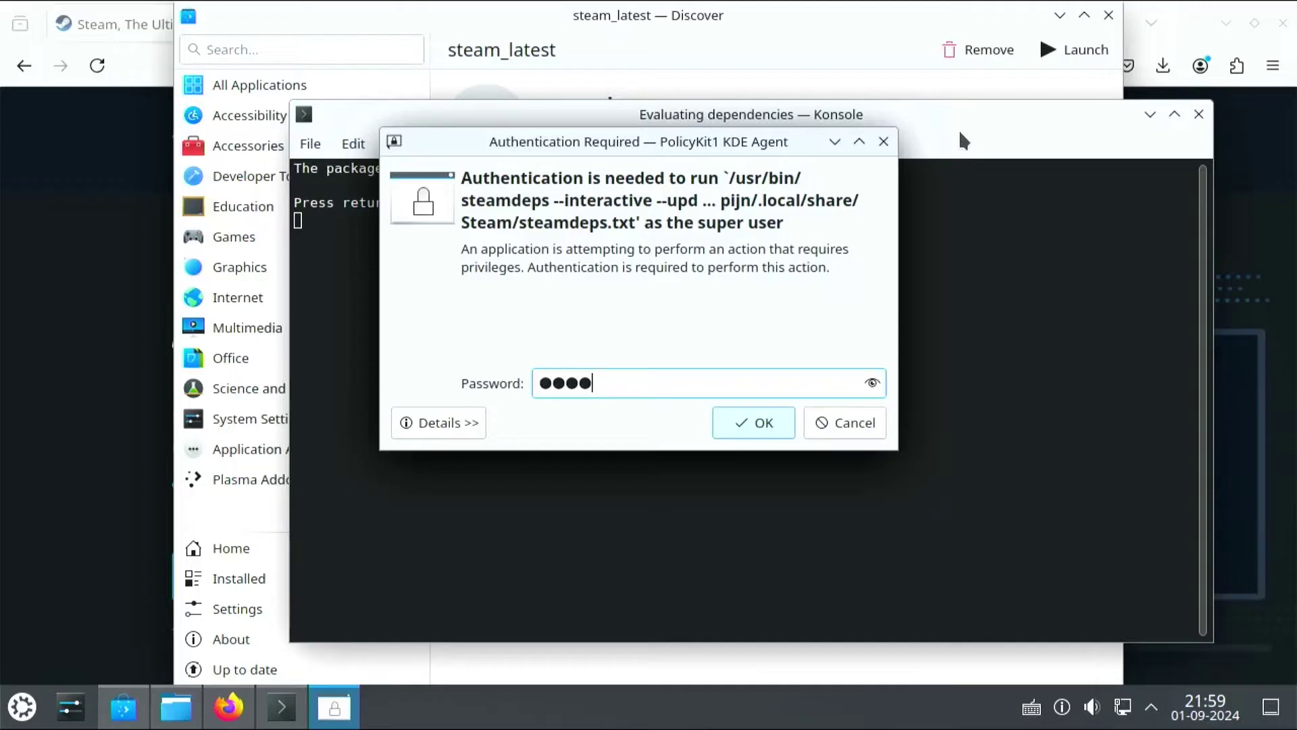
key(Return)
key(Return)
key(Return)
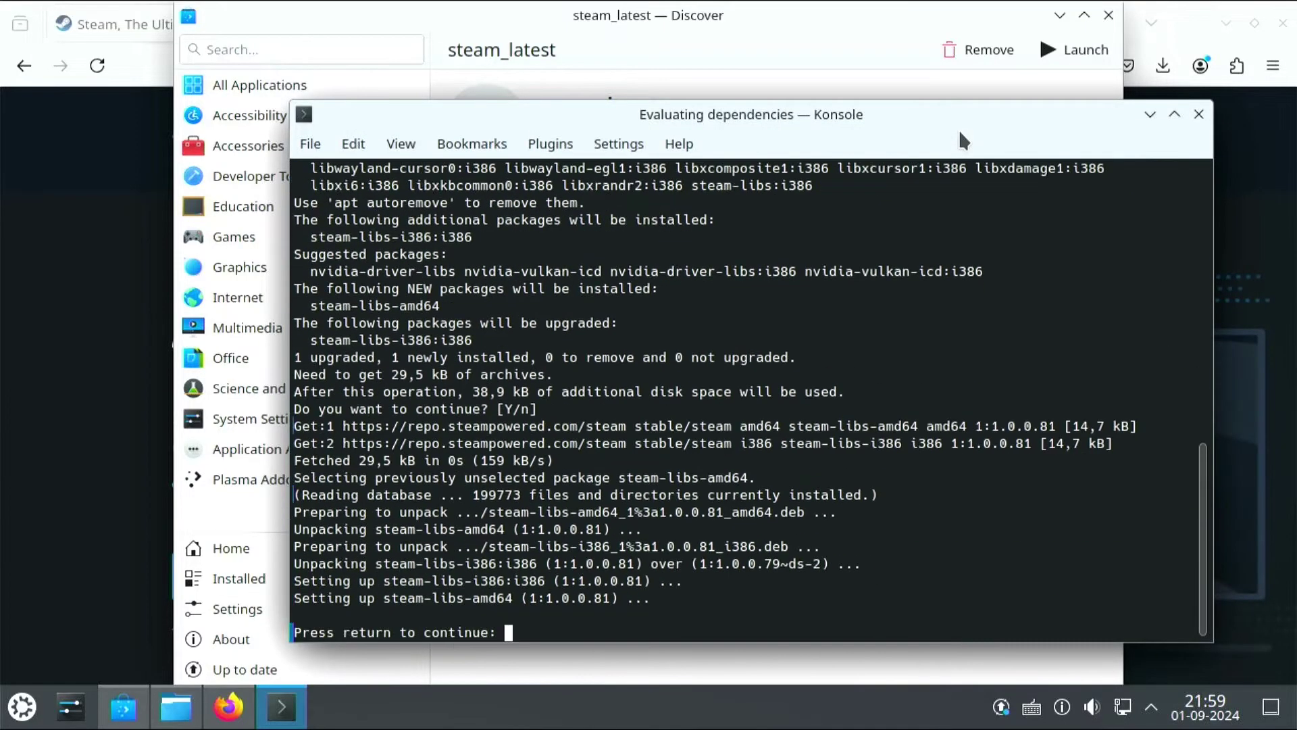
key(Return)
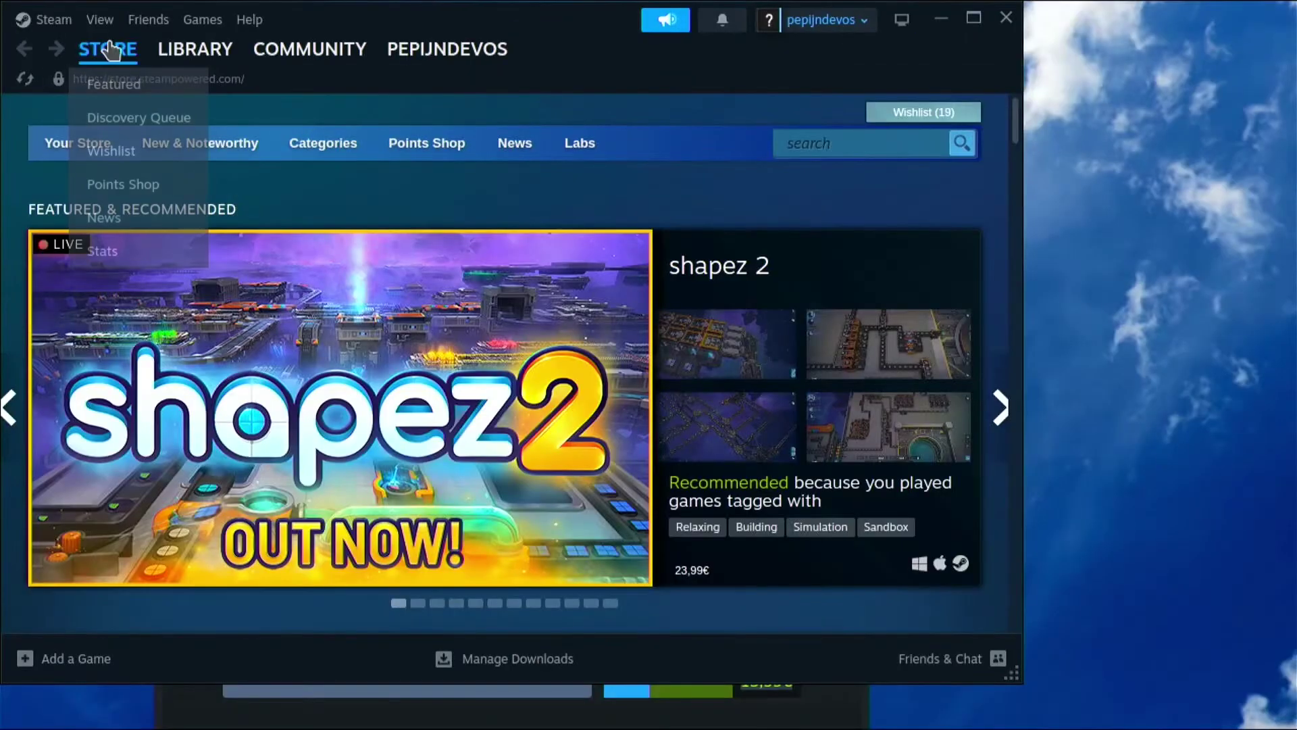
- Enable 'Start Steam in Big Picture Mode' in Steam's Interface settings
click(49, 21)
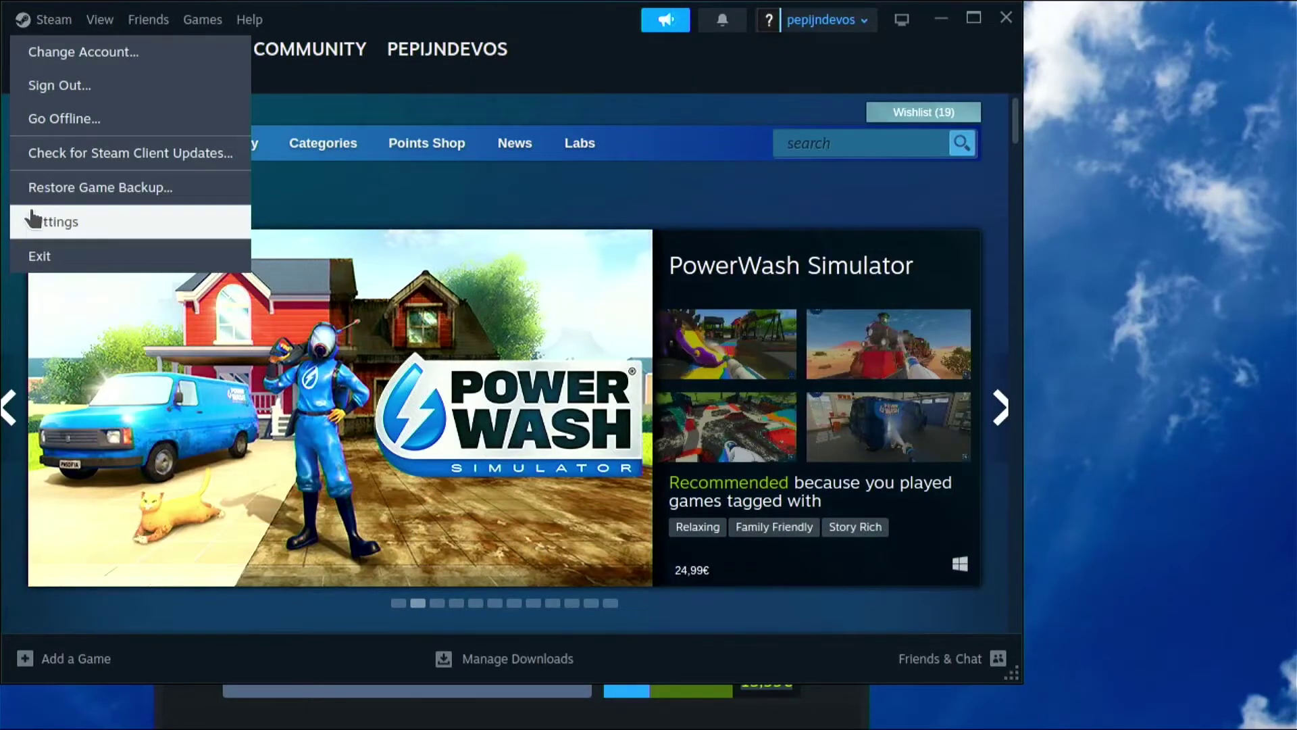
click(32, 215)
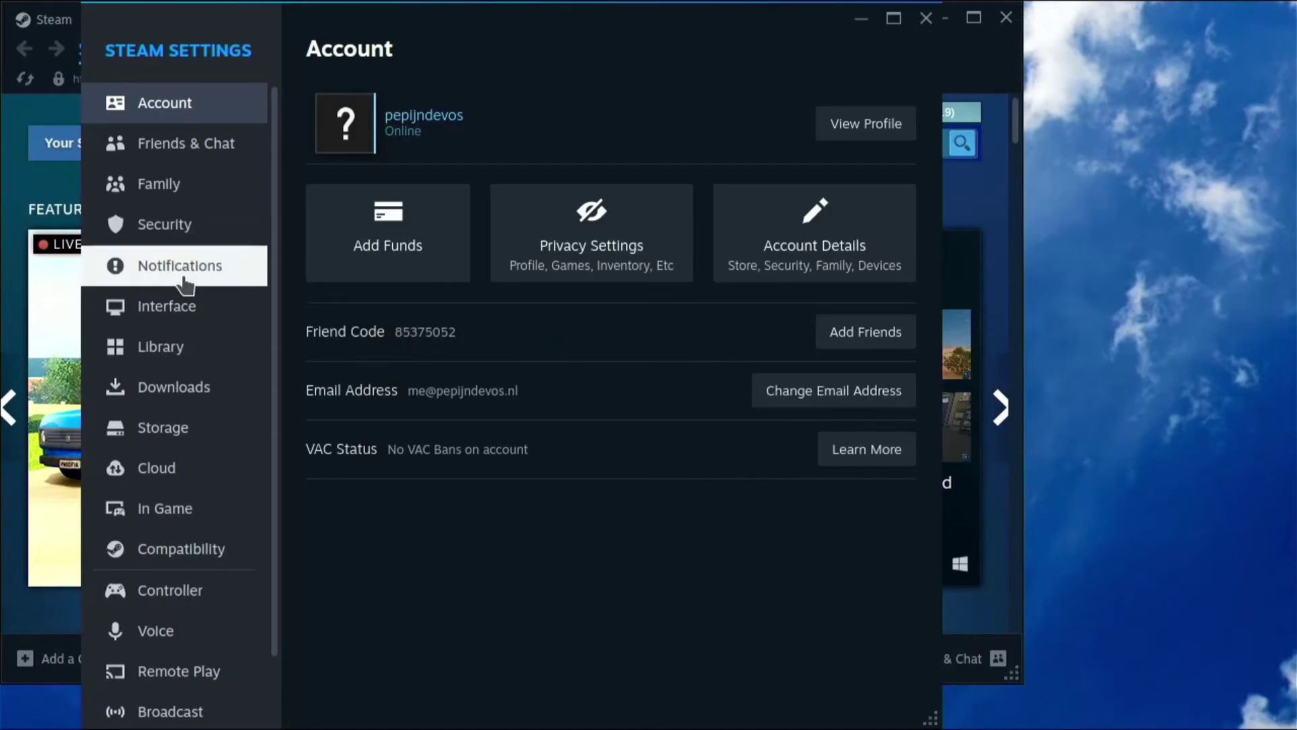
click(172, 312)
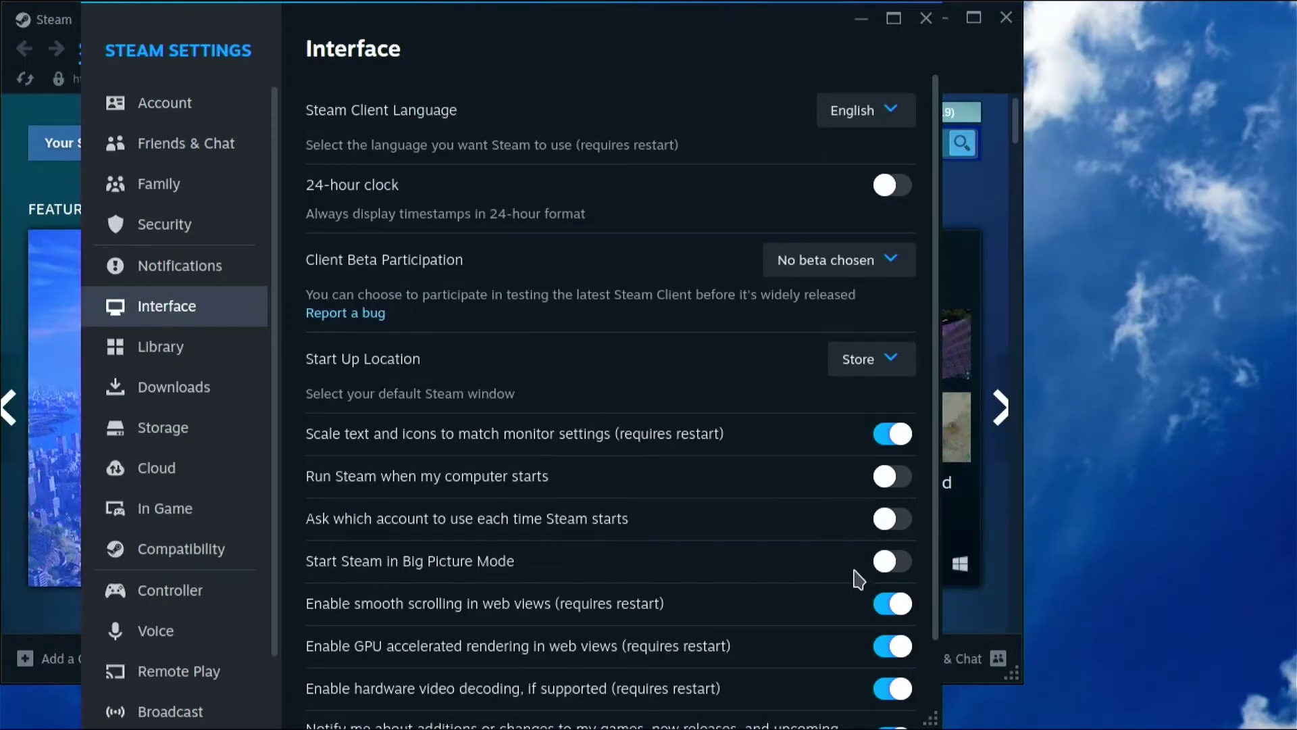
click(889, 560)
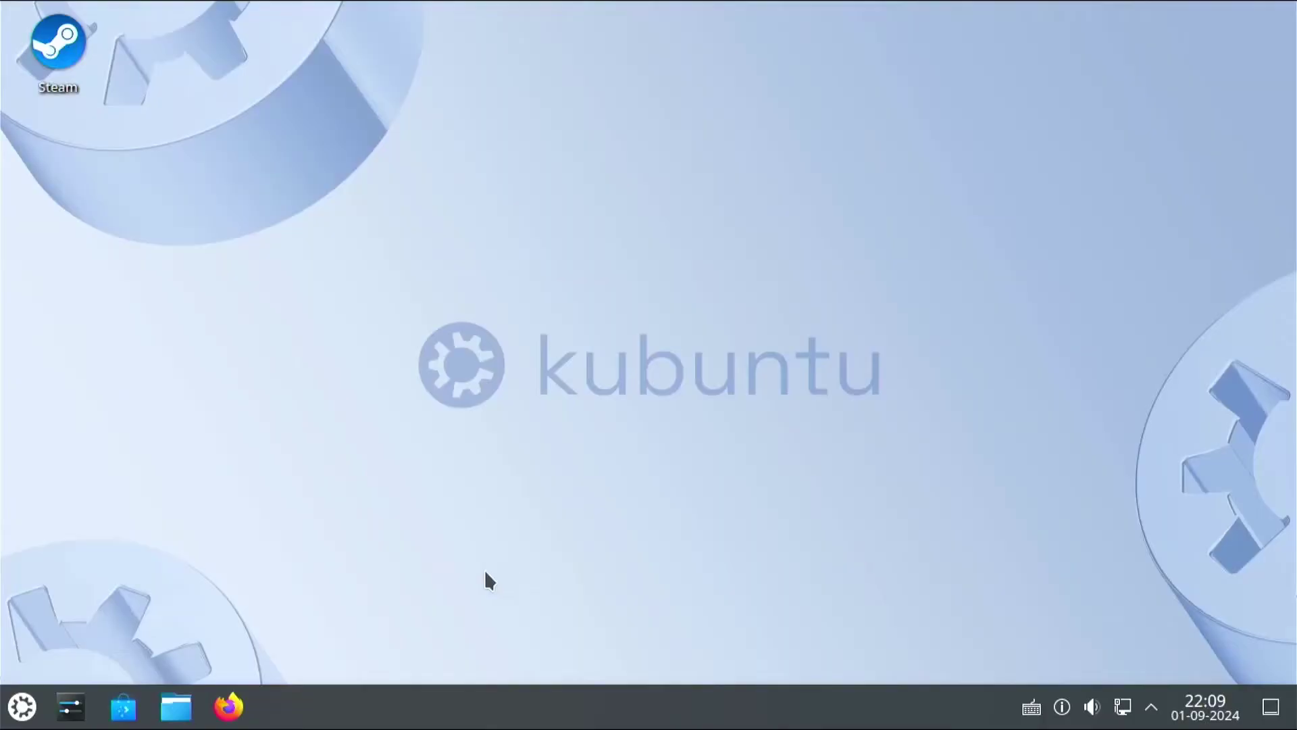
- Install plasma-bigscreen in a terminal with 'sudo apt install plasma-bigscreen'
click(22, 707)
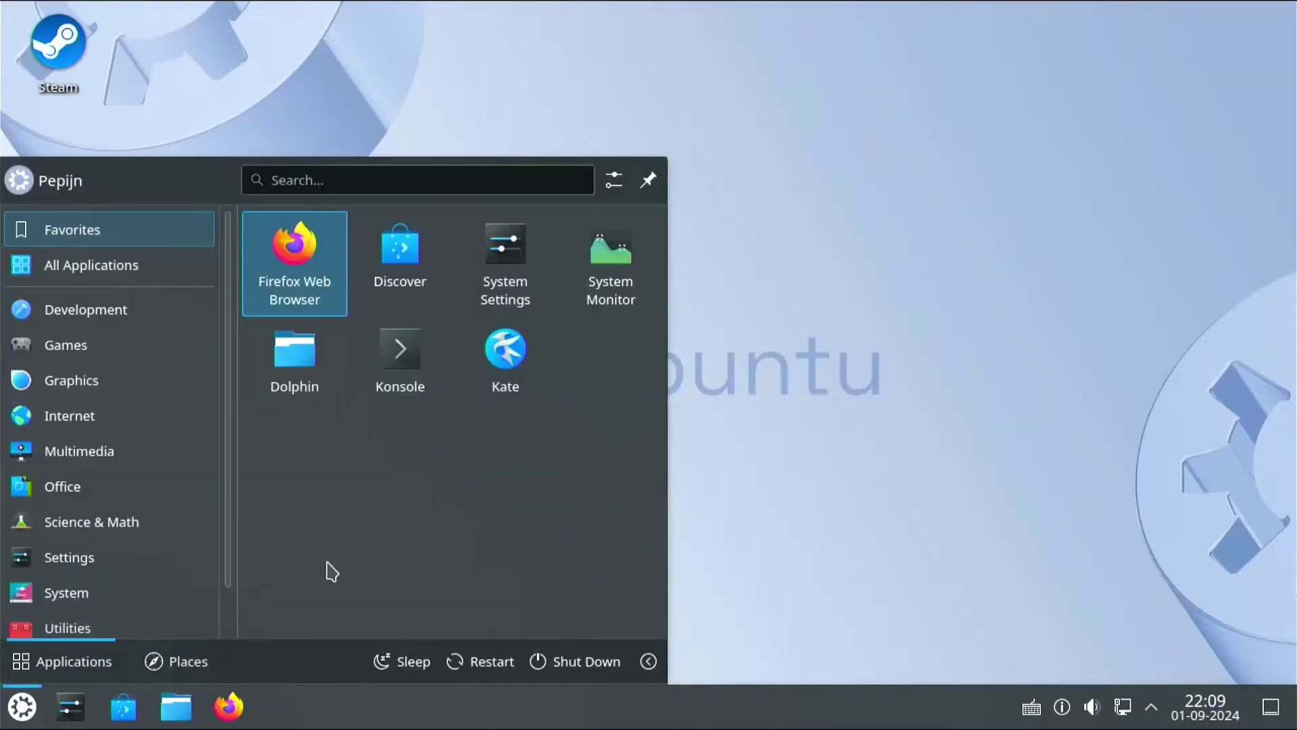
click(399, 313)
text(sudo apt install)
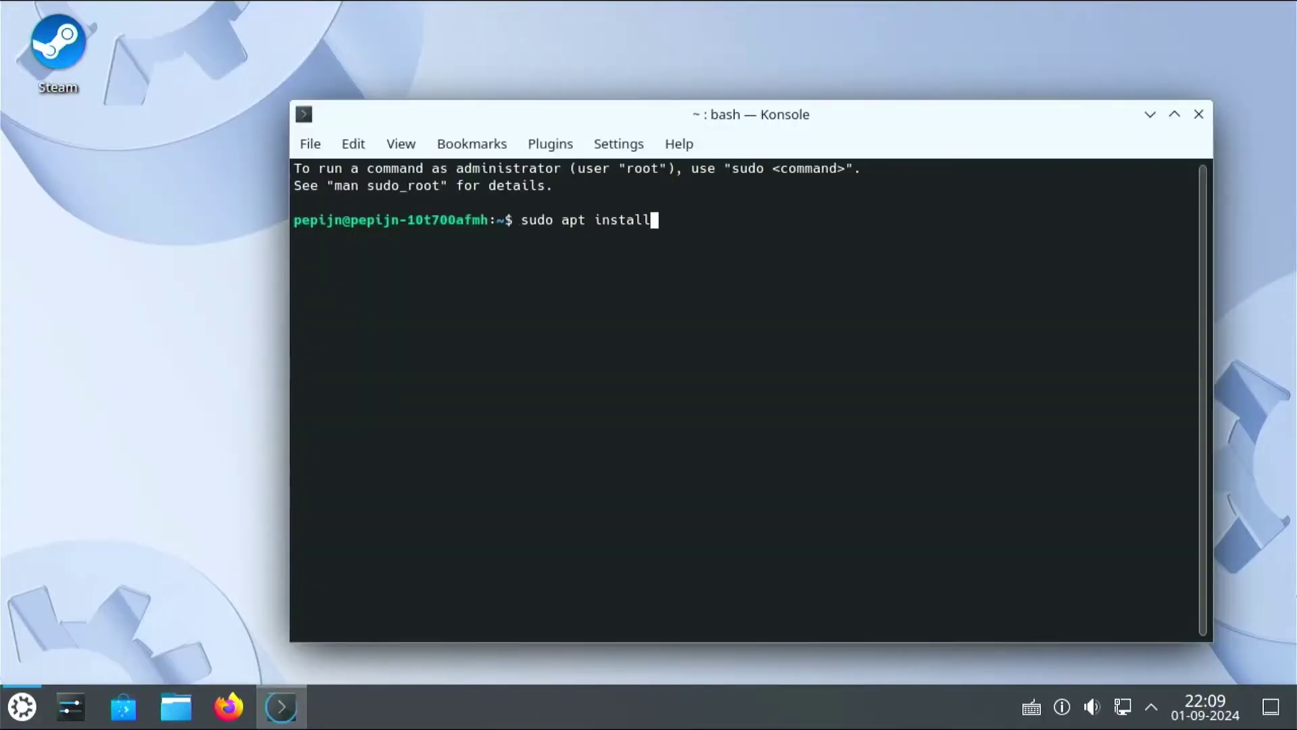
text( plasma-bigscreen)
key(Return)
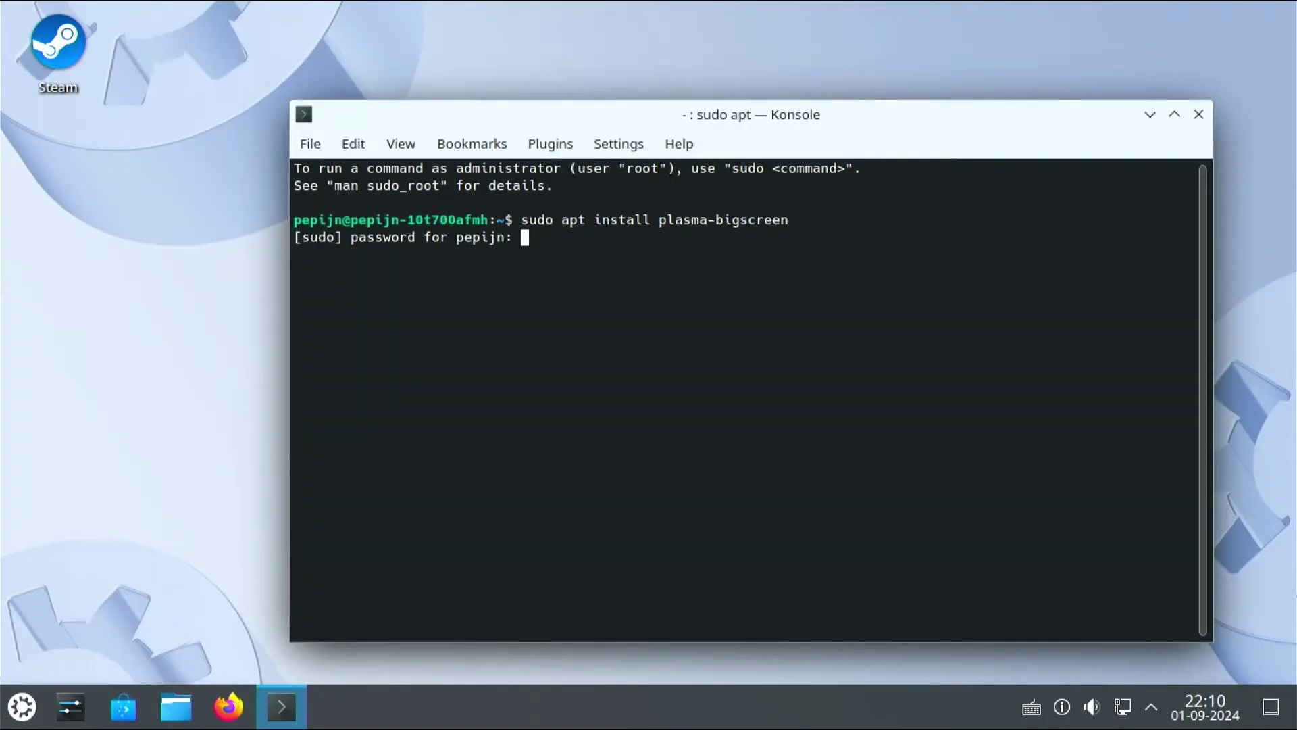
key(Return)
key(Return)
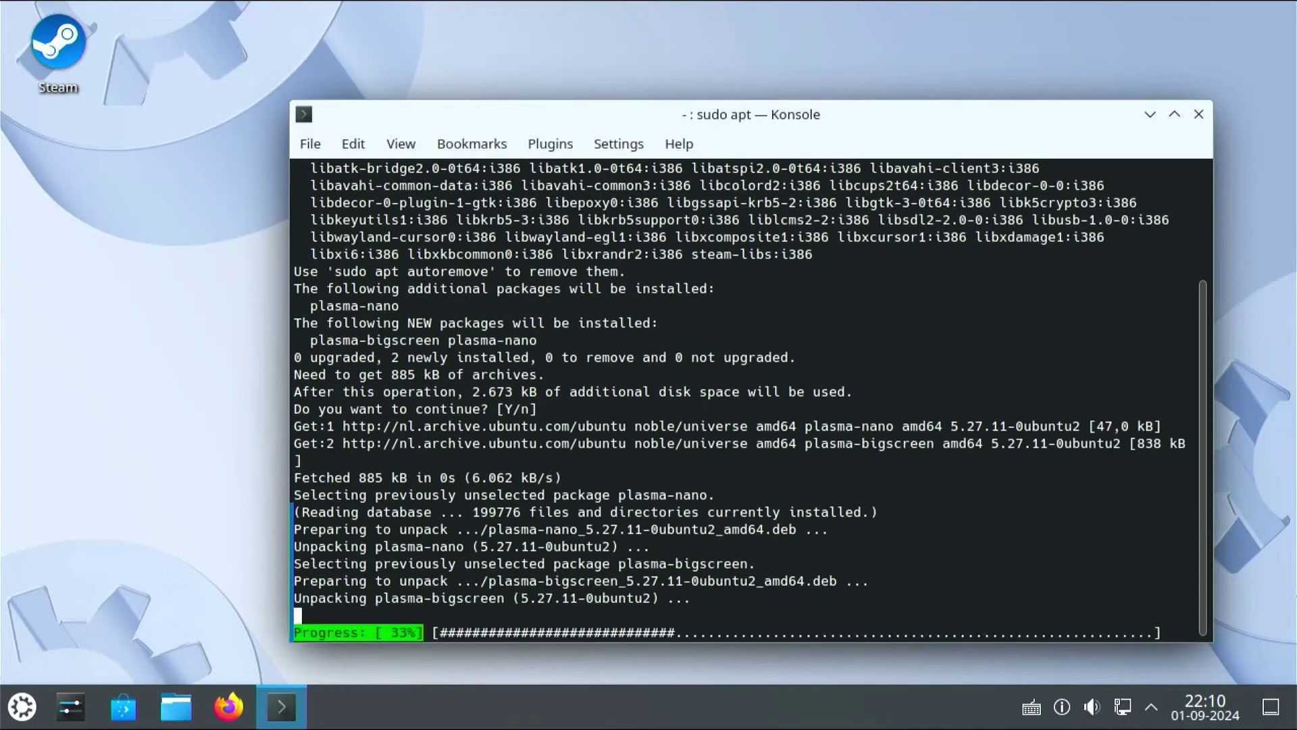
click(1198, 116)
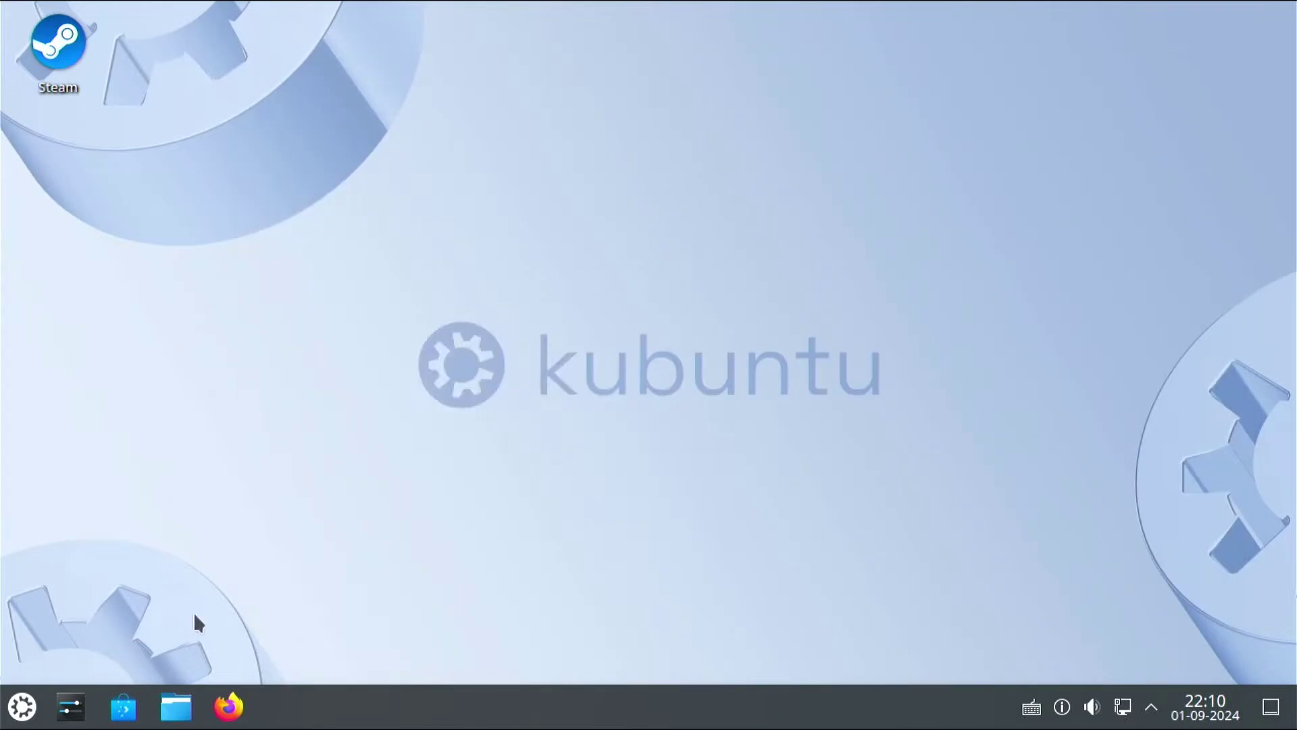
- Log out and sign back in to the Plasma Bigscreen (X11) session
key(super)
click(648, 662)
click(581, 603)
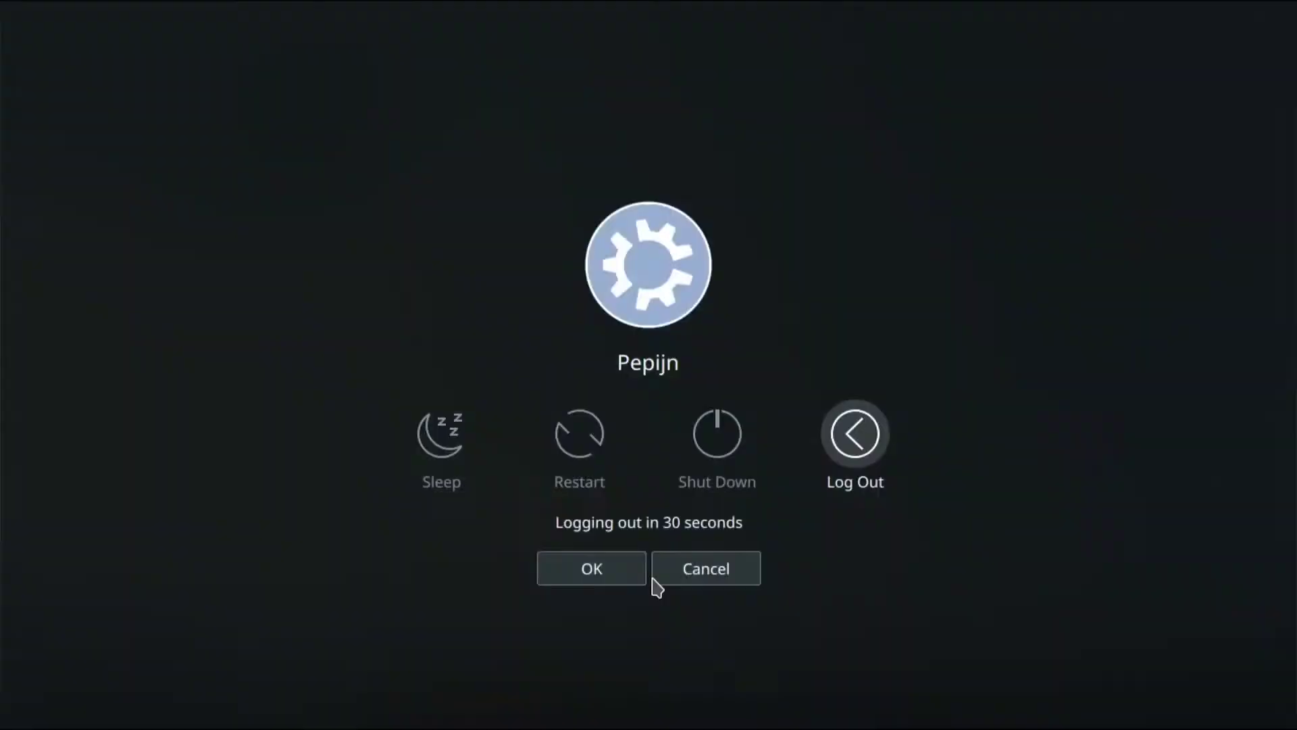
click(592, 569)
click(252, 706)
click(253, 651)
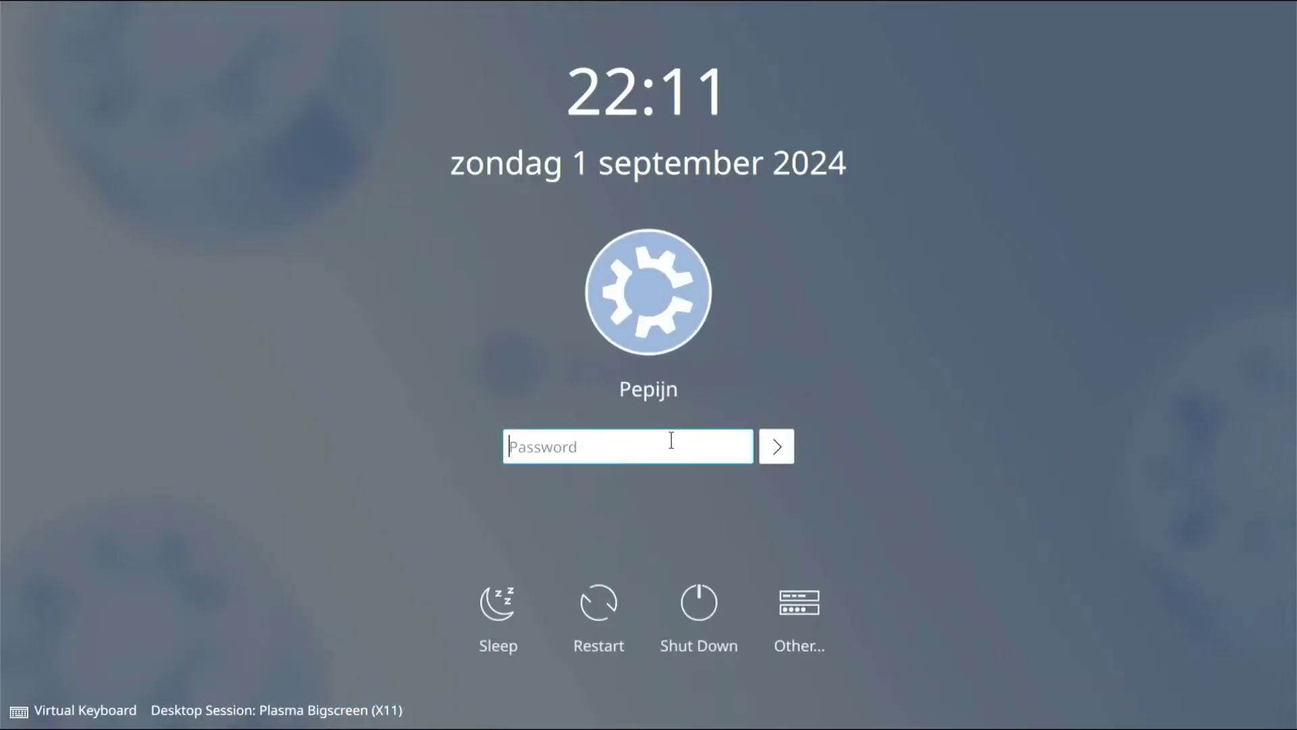
text(*********)
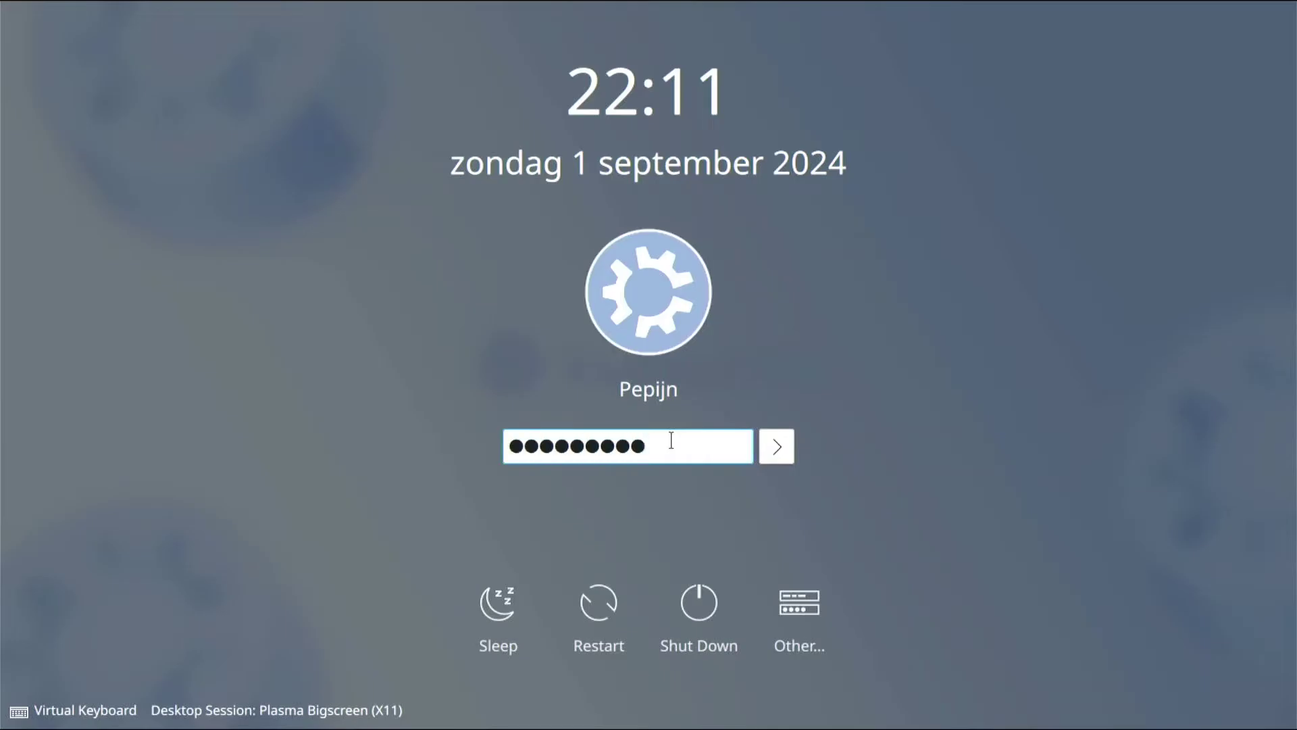
key(Return)
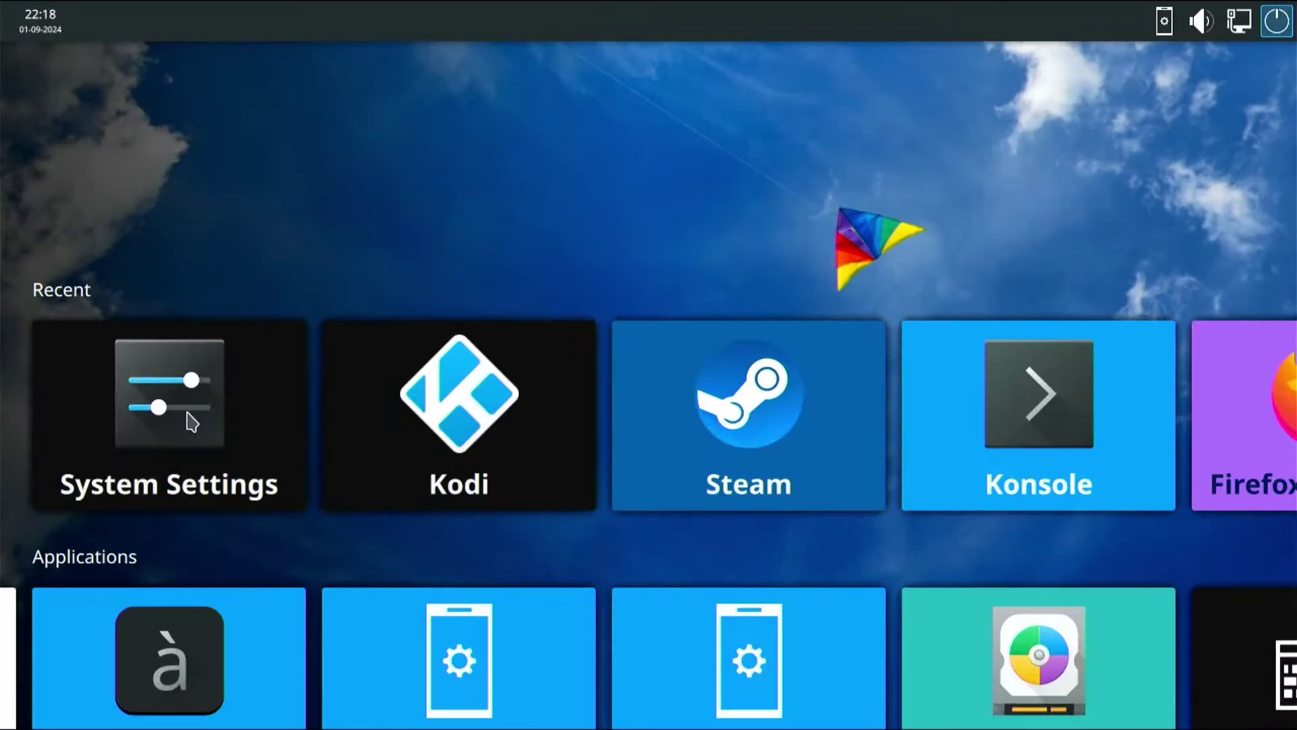
click(187, 415)
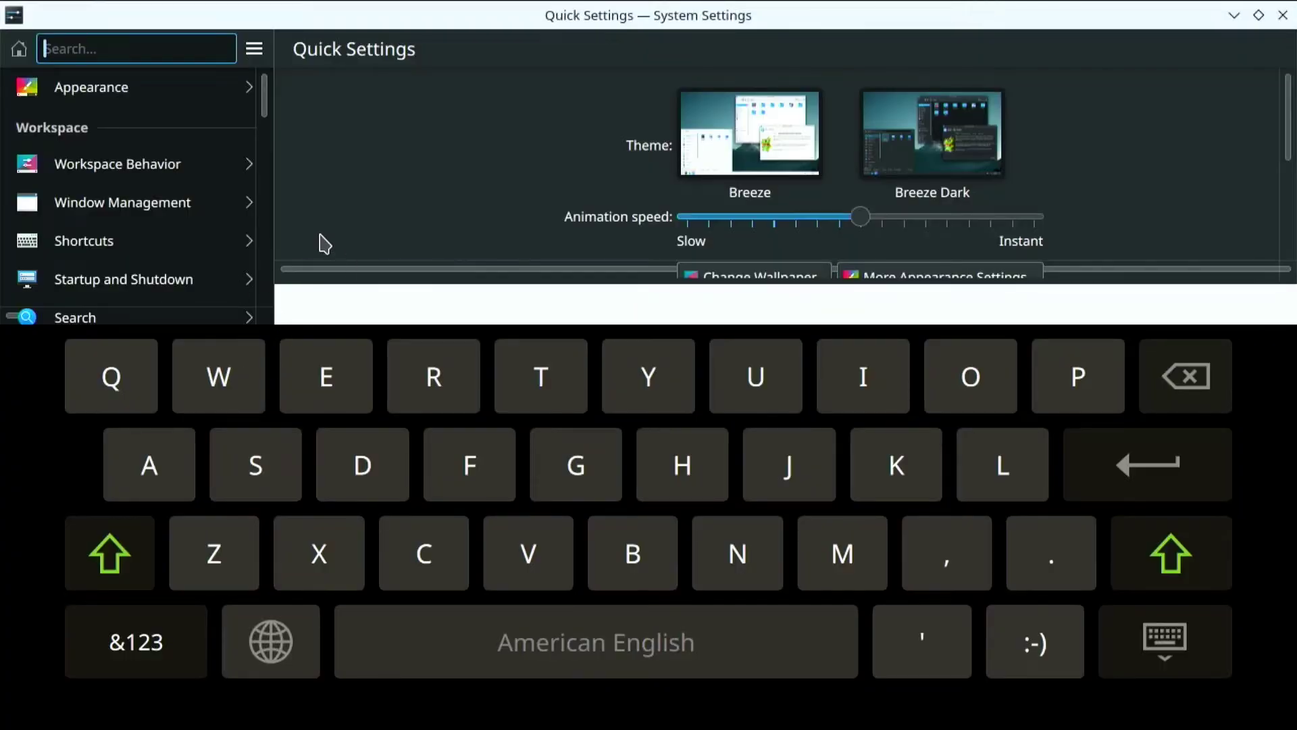
- Set SDDM to auto-login into Plasma Bigscreen (X11) and apply it with the admin password
text(sess)
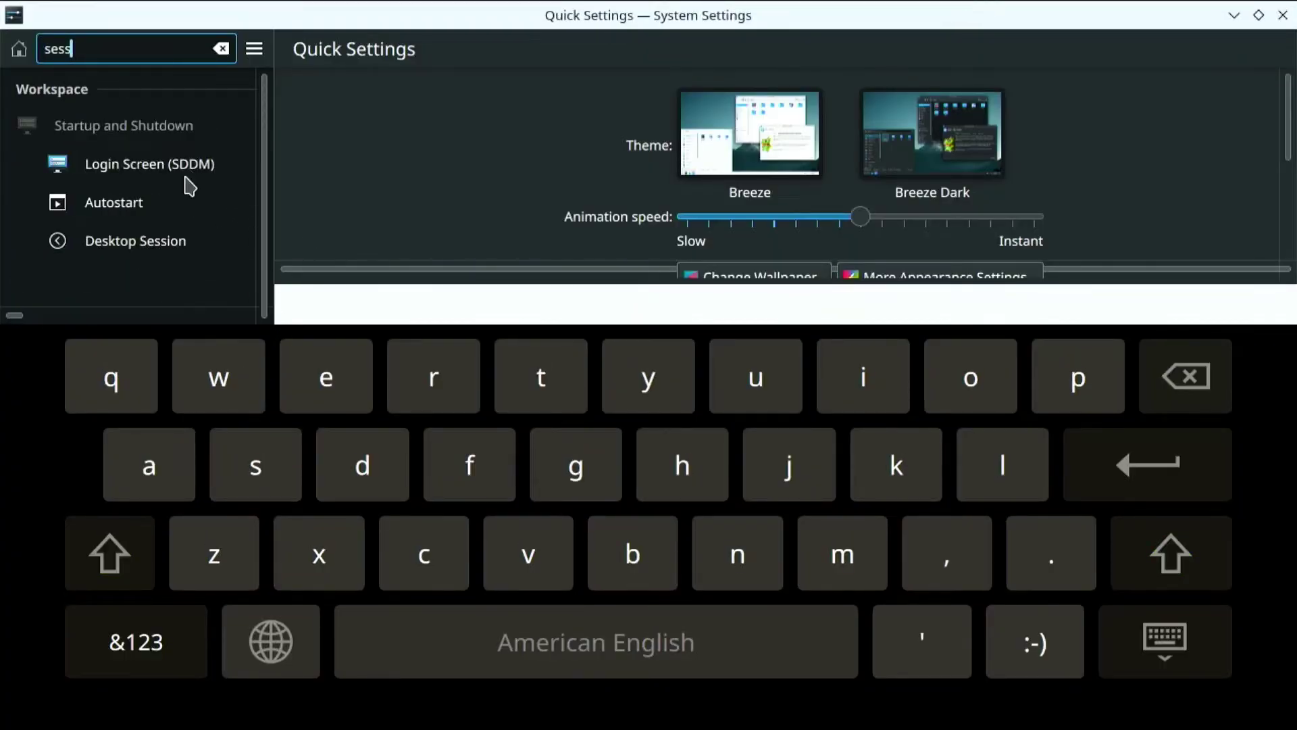
click(186, 175)
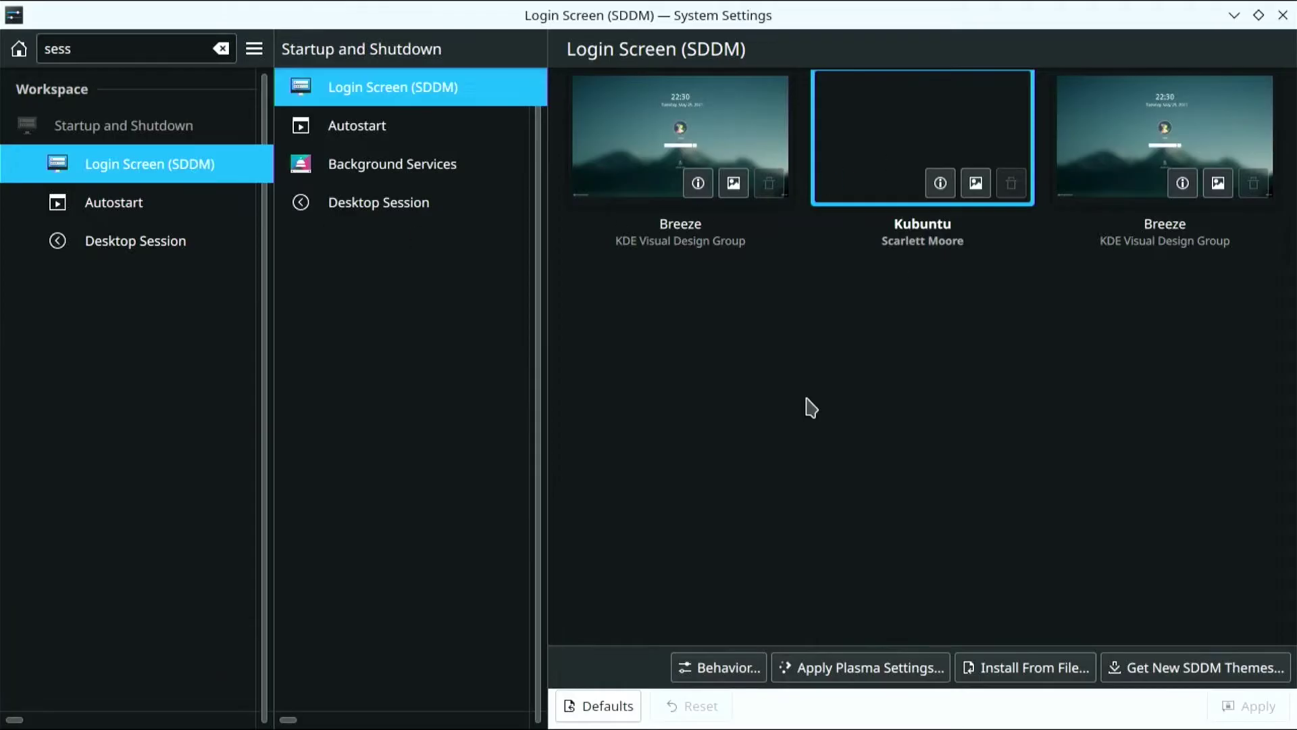
click(729, 669)
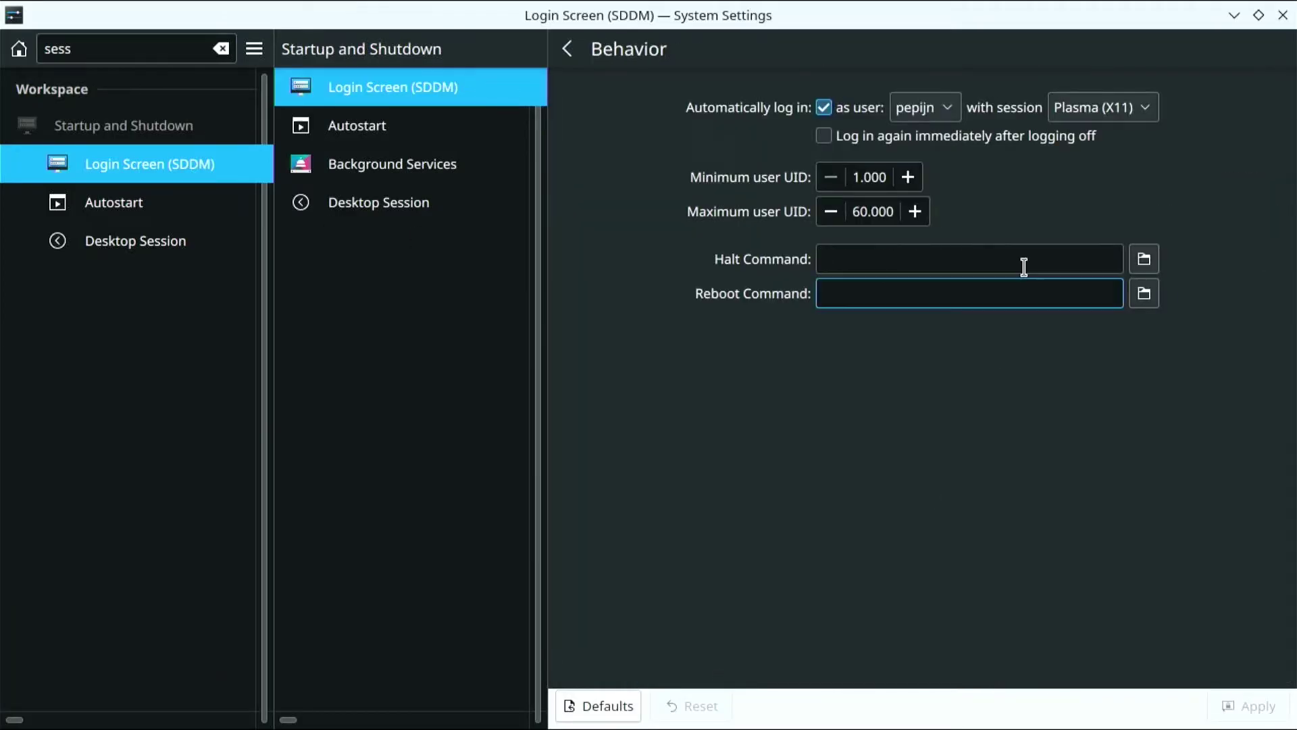
click(1111, 115)
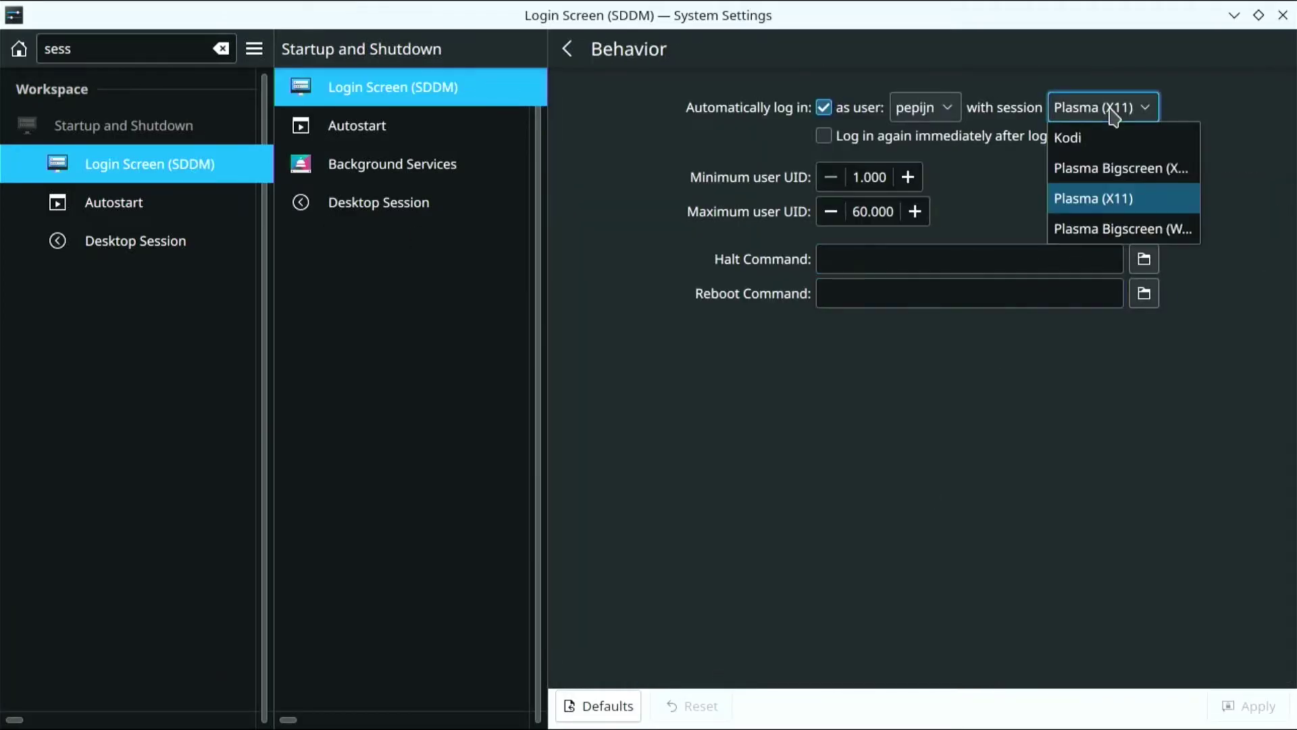
click(1123, 169)
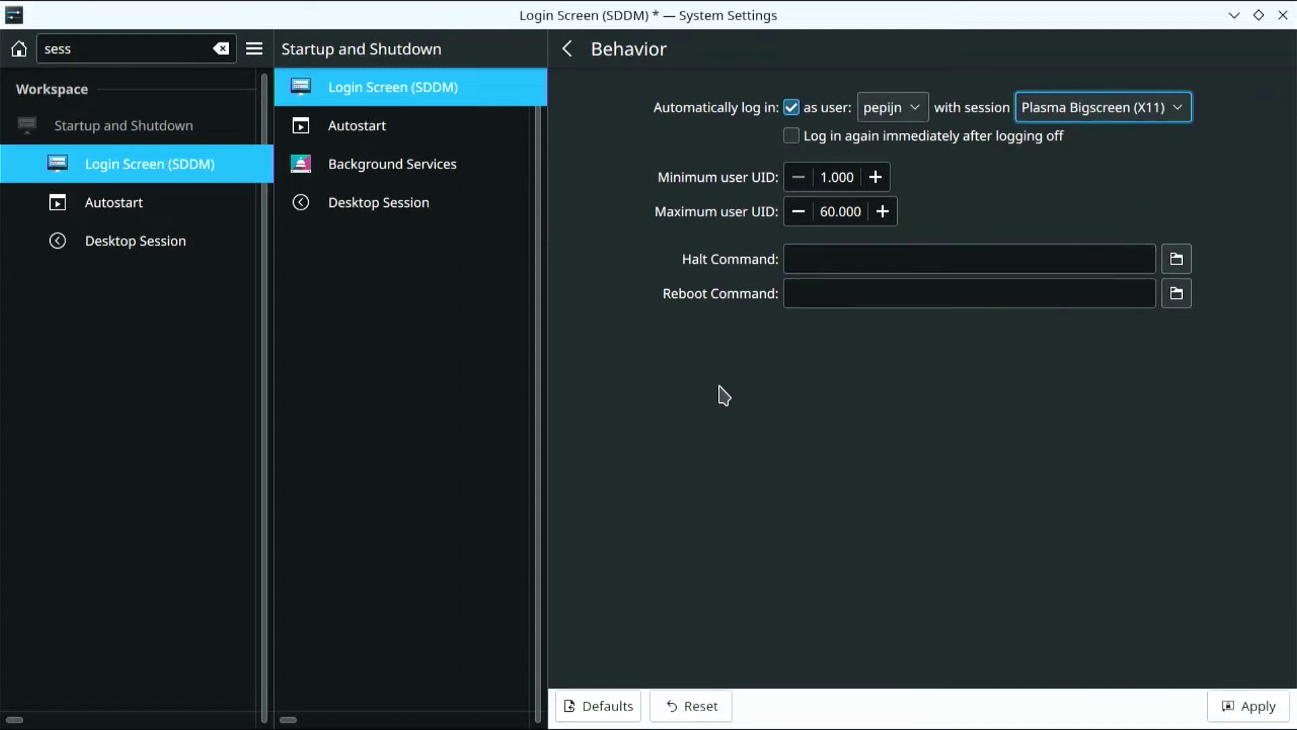
click(1286, 20)
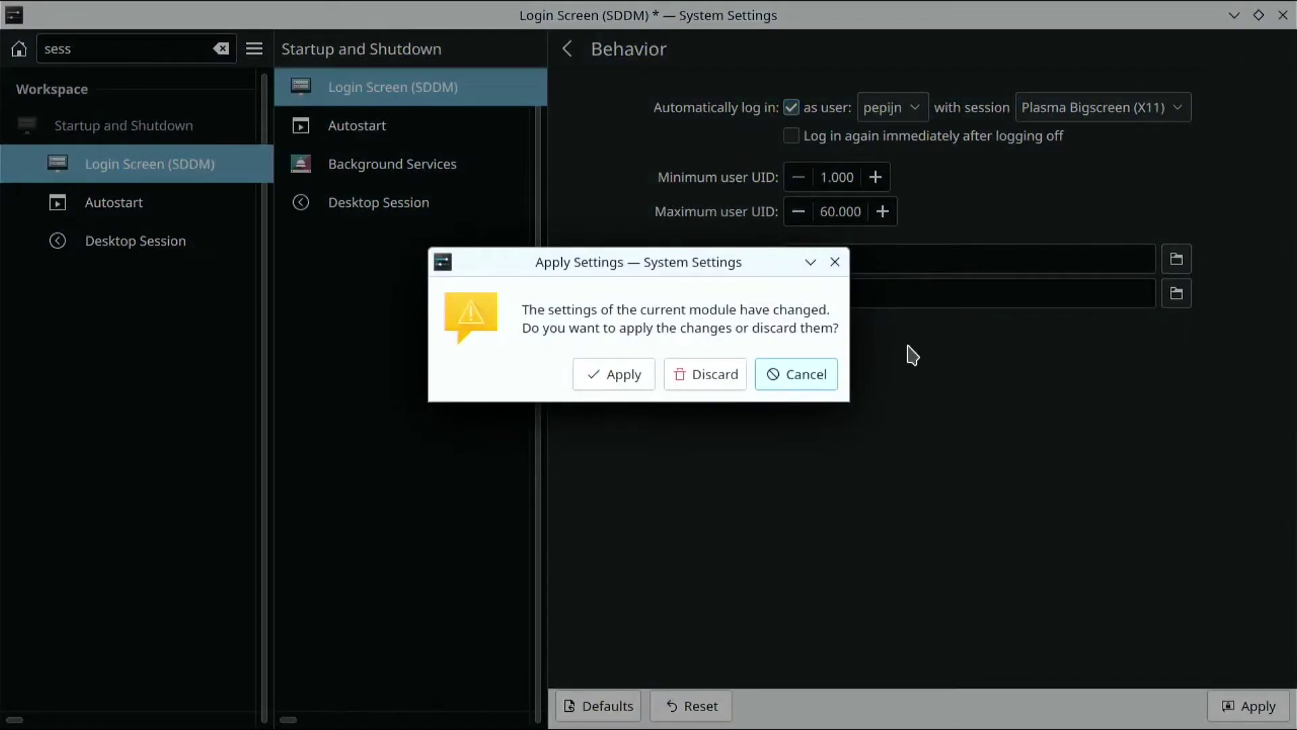
click(620, 388)
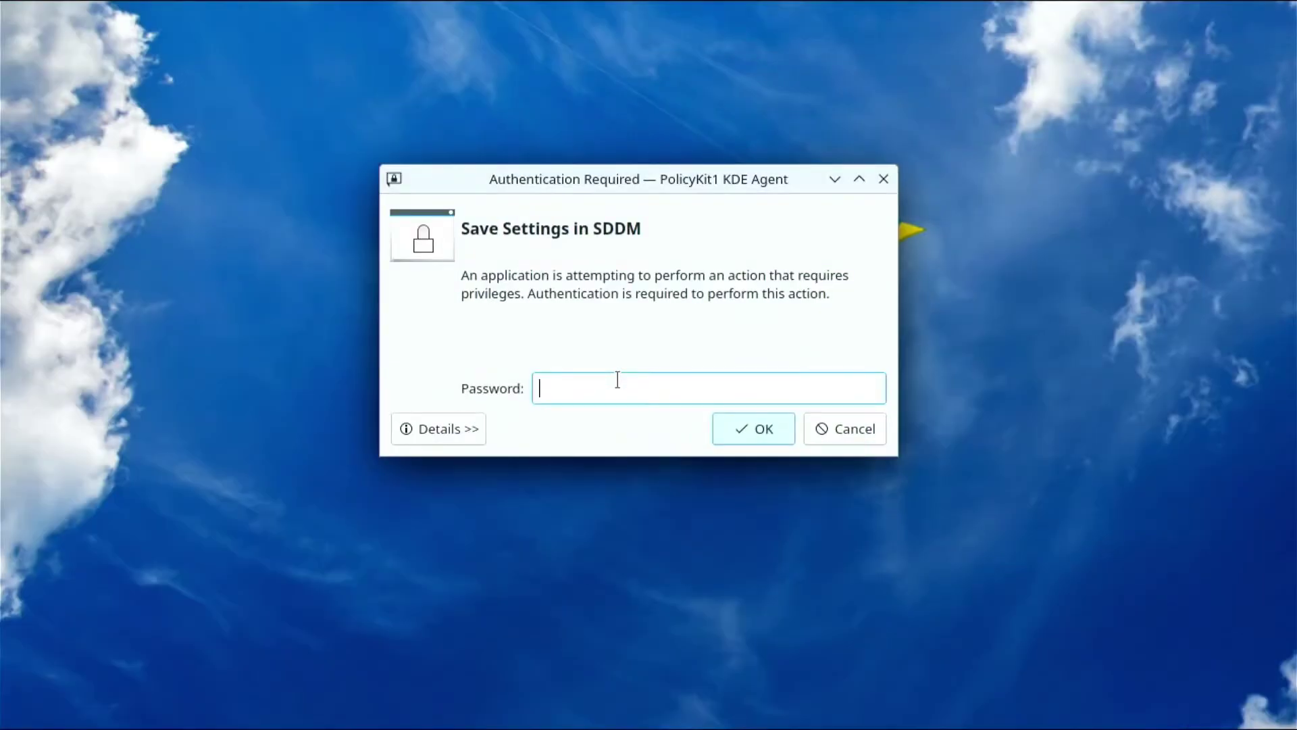
text(•••)
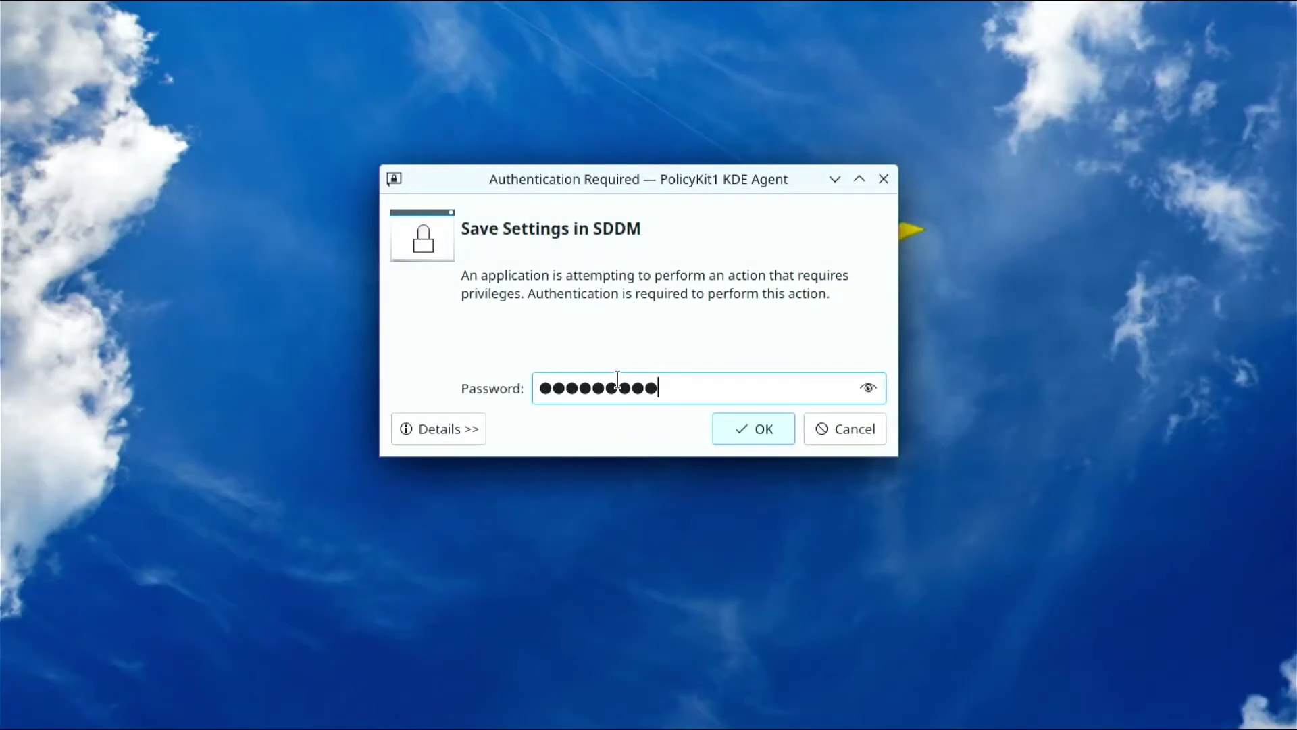
key(Return)
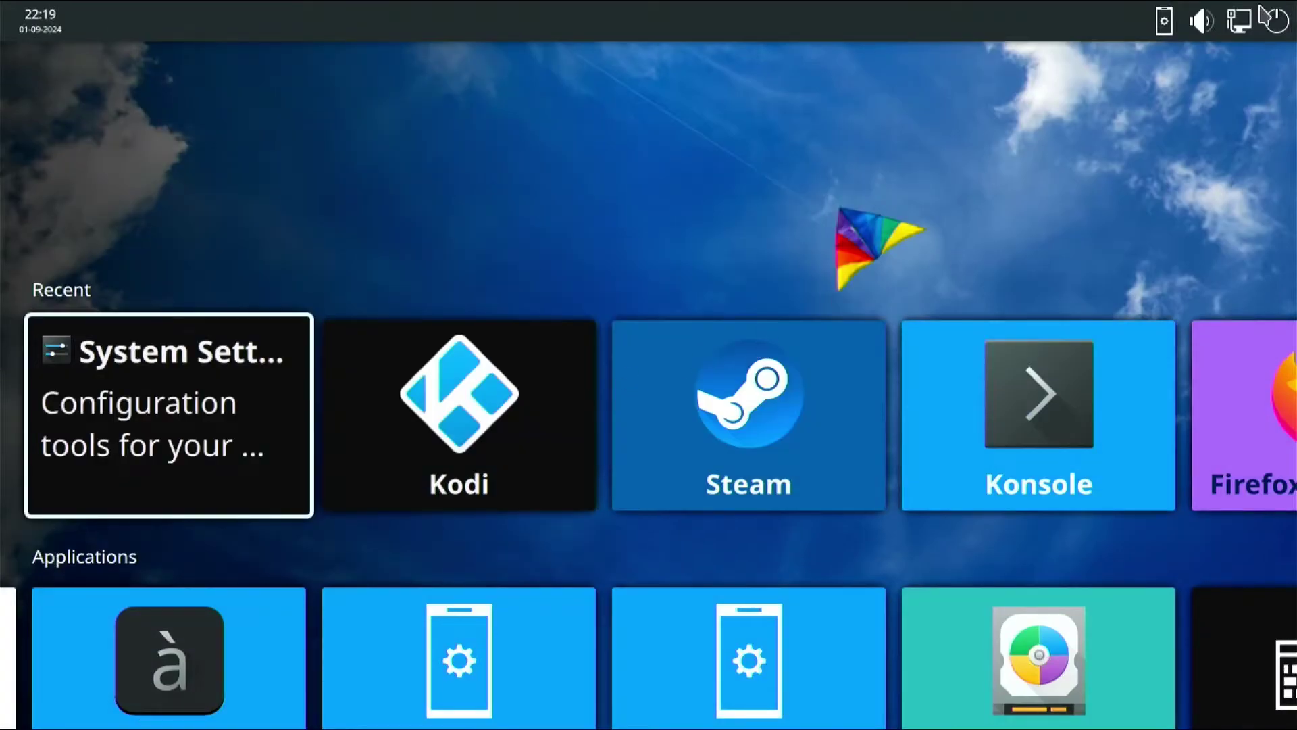
click(1275, 20)
- Restart the computer and install flatpak with sudo apt install
click(593, 457)
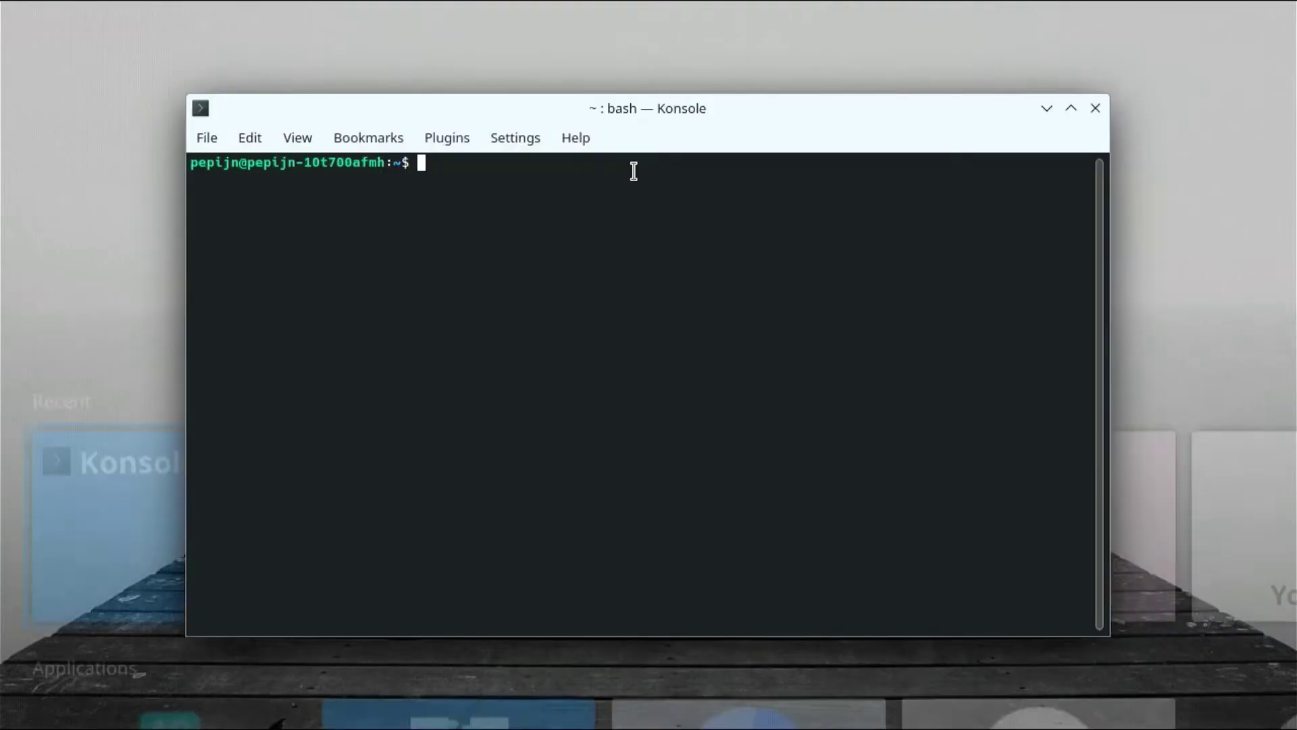
text(sudo apt install flatpak)
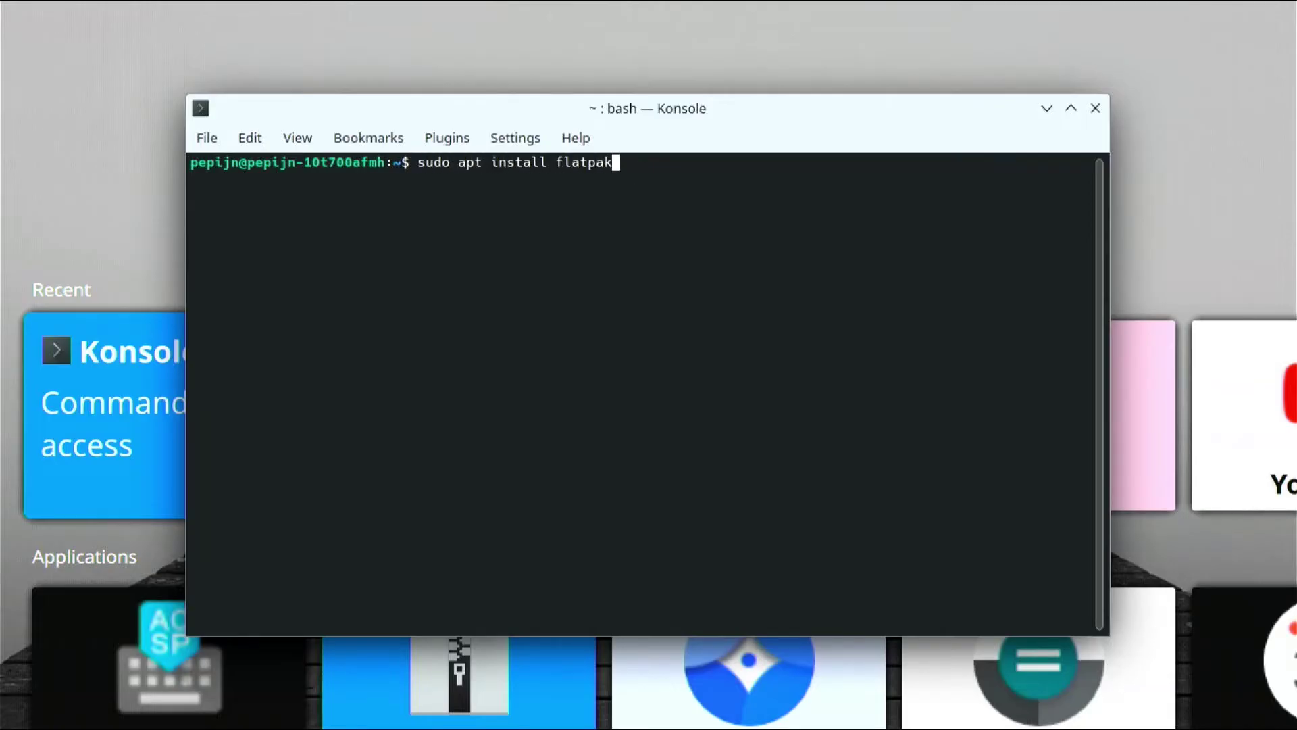
key(Return)
key(Return)
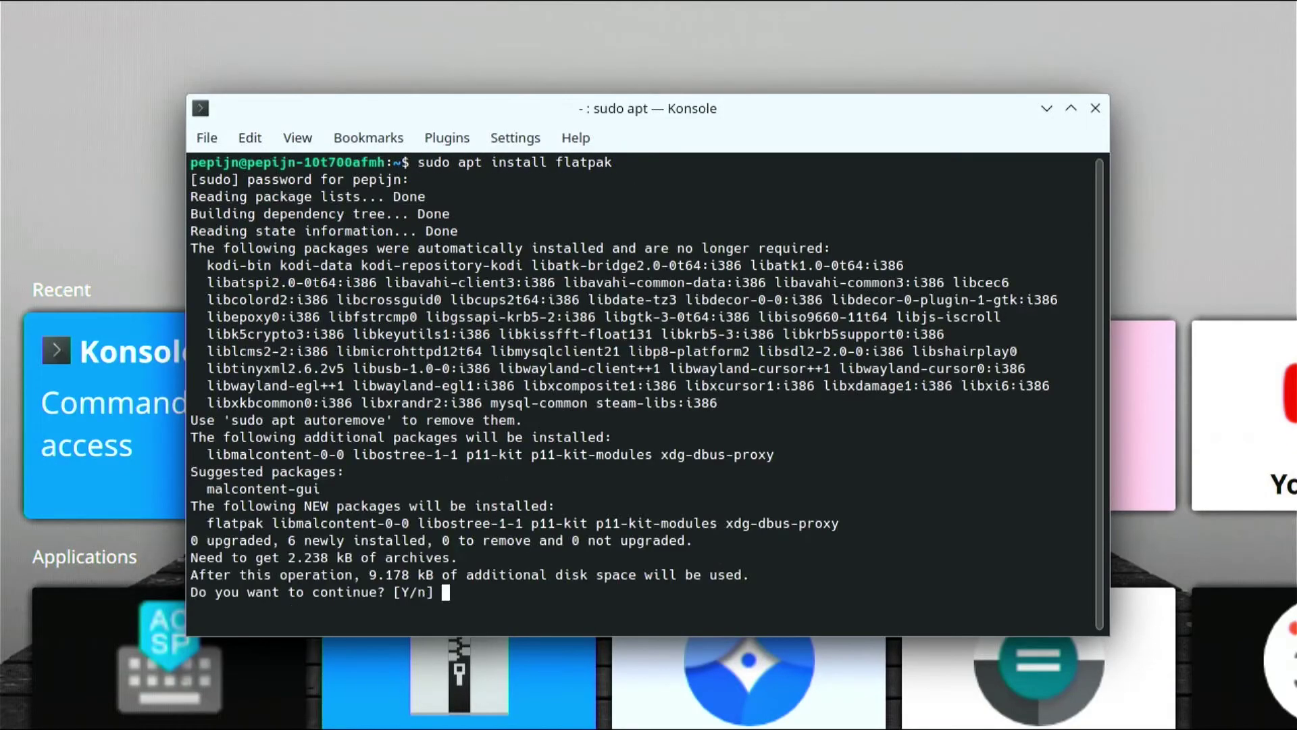
key(Return)
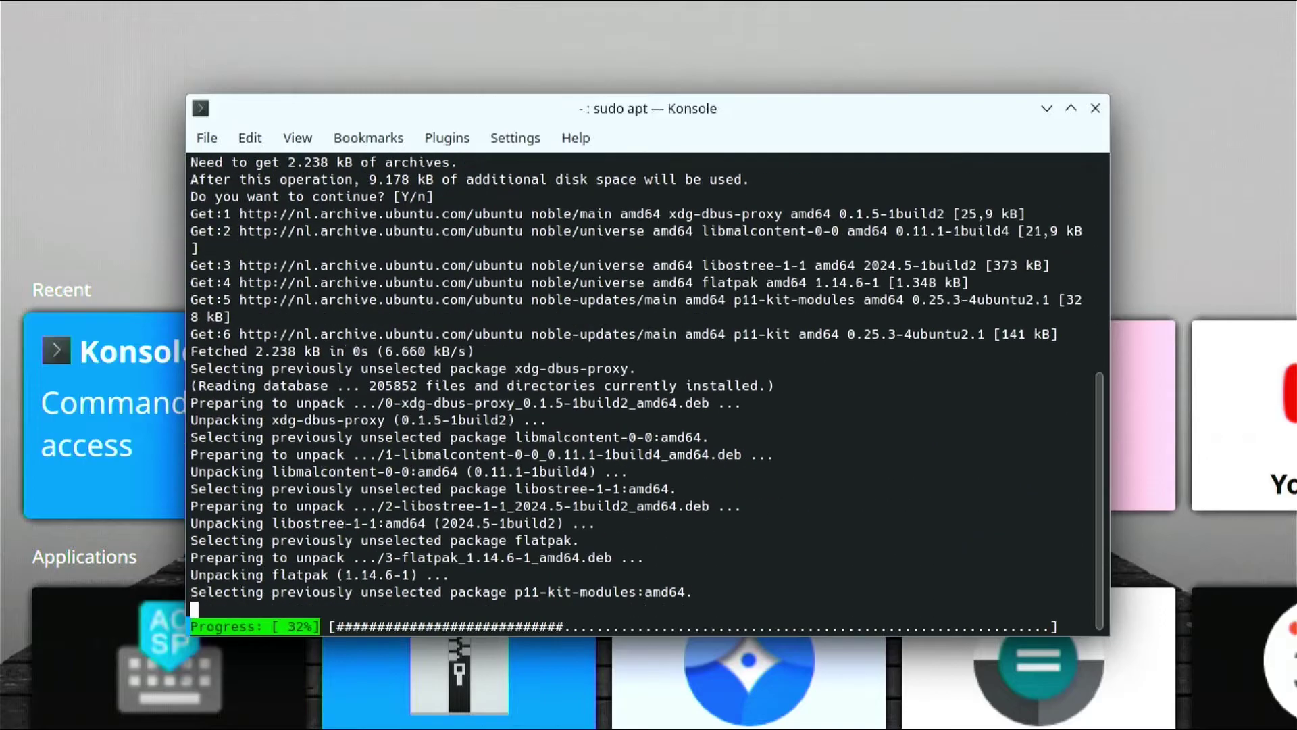
key(ctrl+l)
- Install Discover's Flatpak backend, plasma-discover-backend-flatpak, via apt
key(Up)
key(BackSpace)
key(BackSpace)
key(BackSpace)
key(BackSpace)
key(BackSpace)
key(BackSpace)
text(plasma-disc)
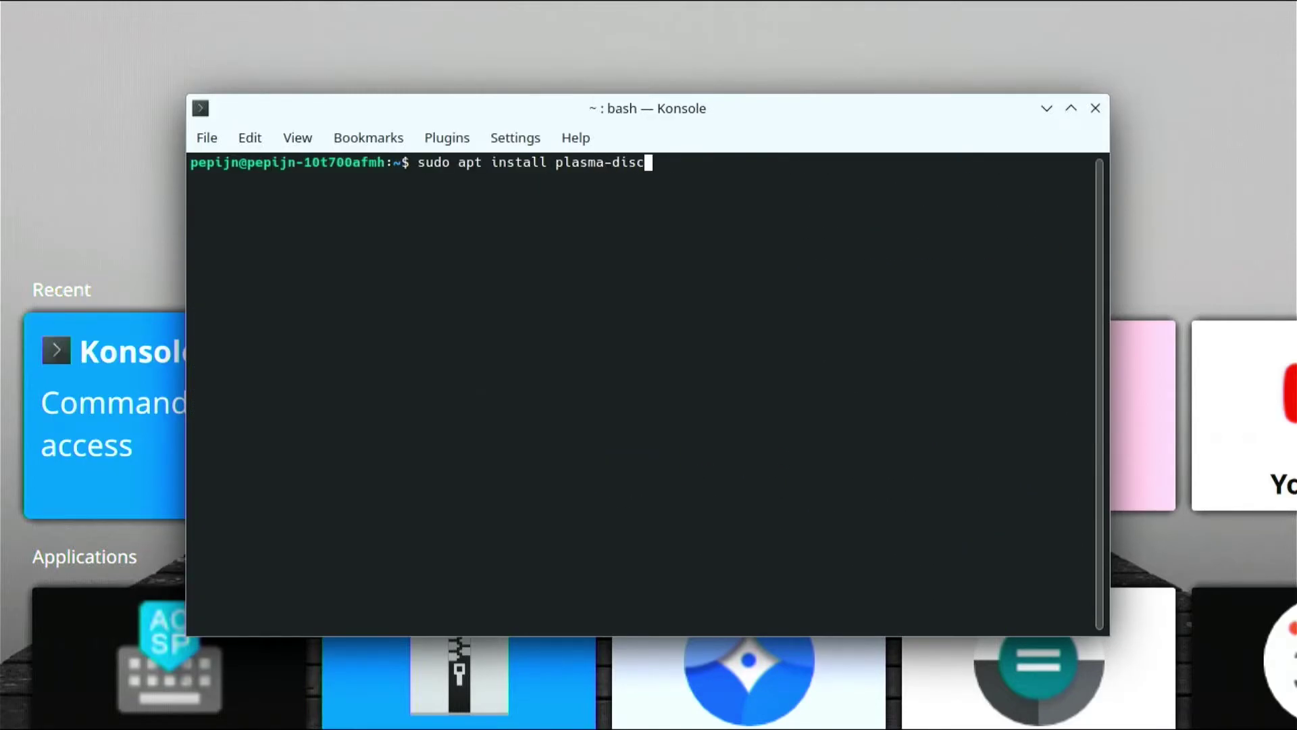
key(Tab)
key(Tab)
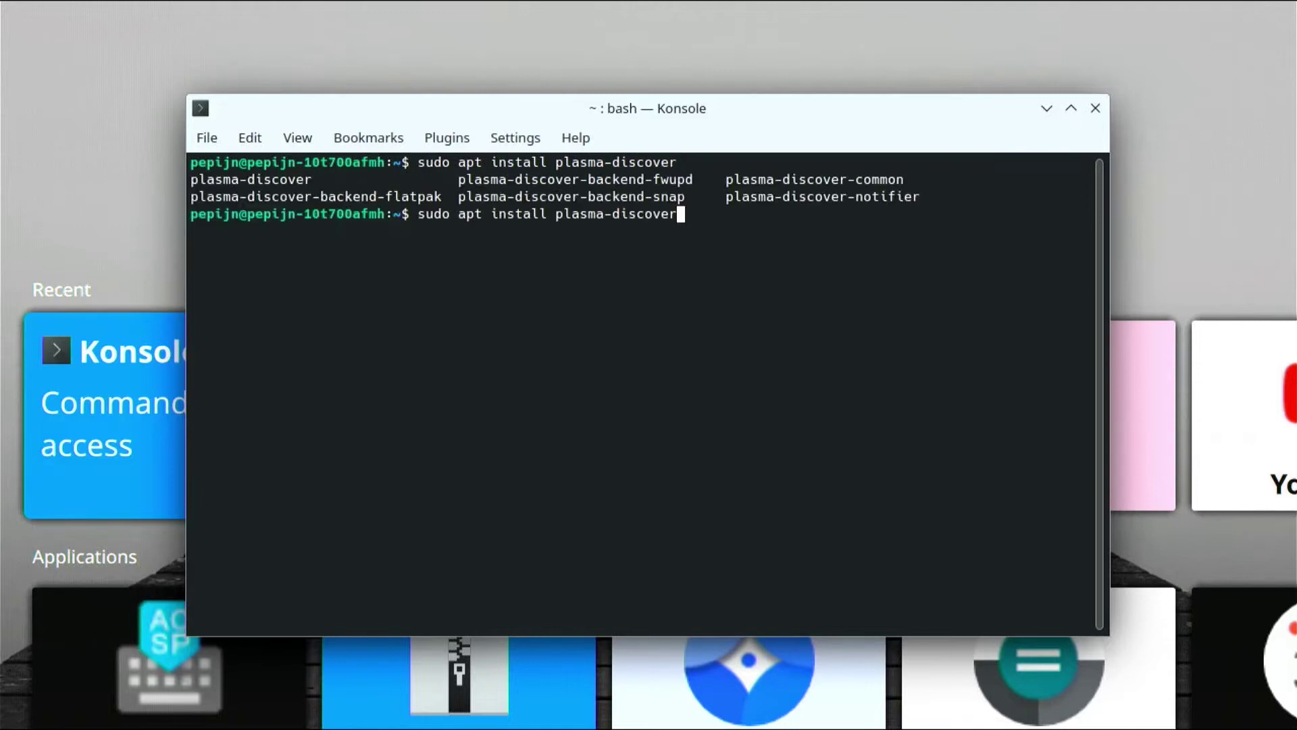
text(-ba)
key(Tab)
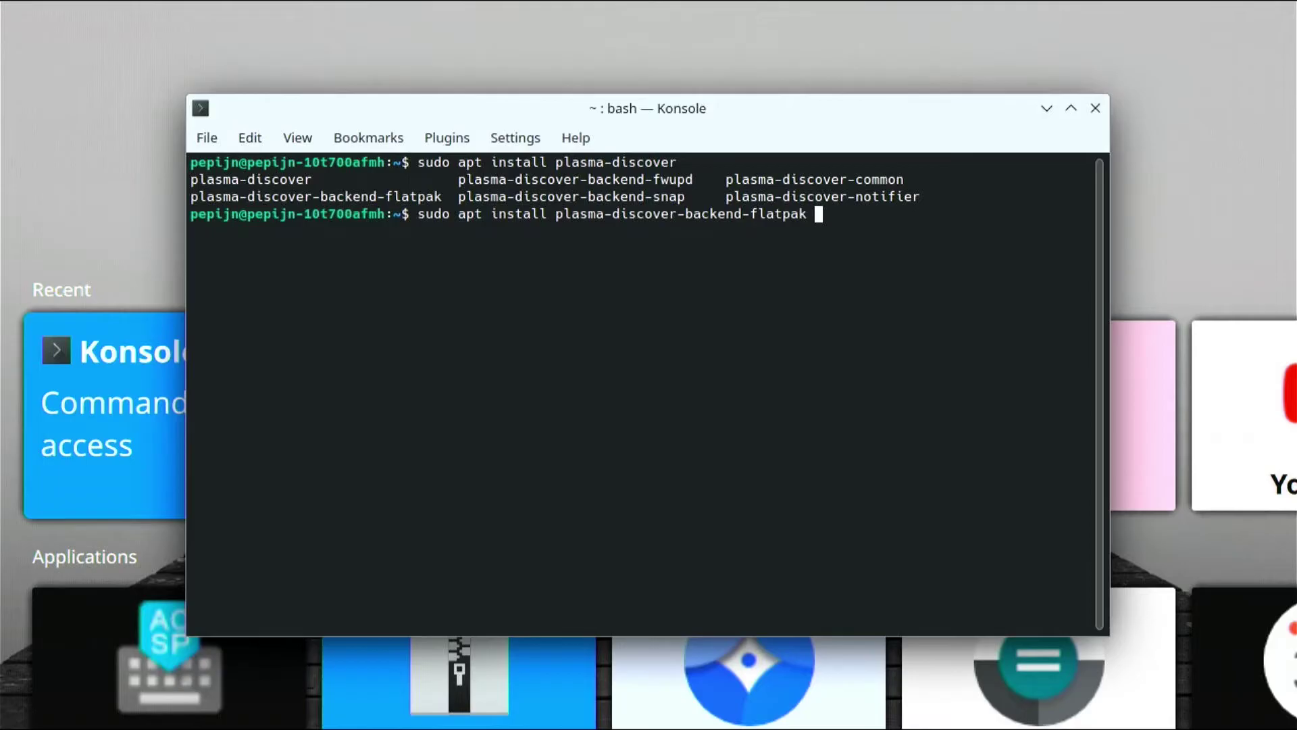
key(Return)
text(********)
key(Return)
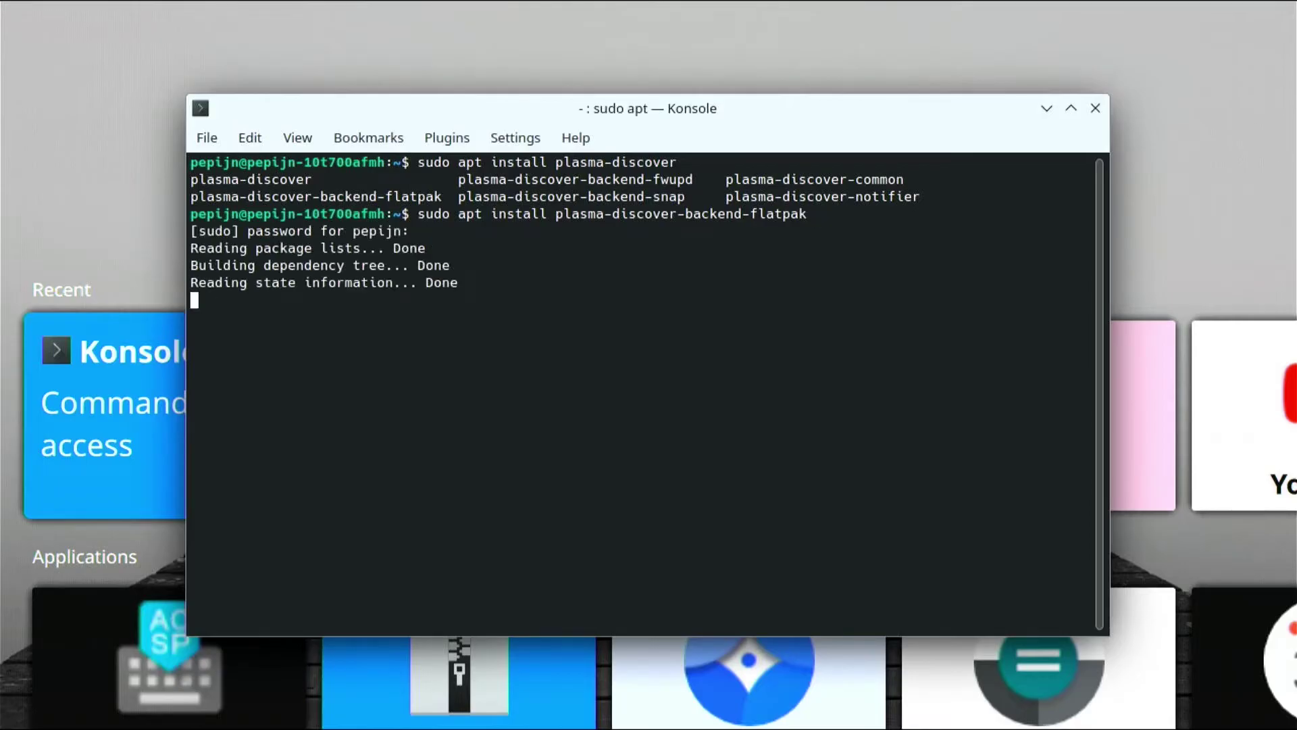
key(Return)
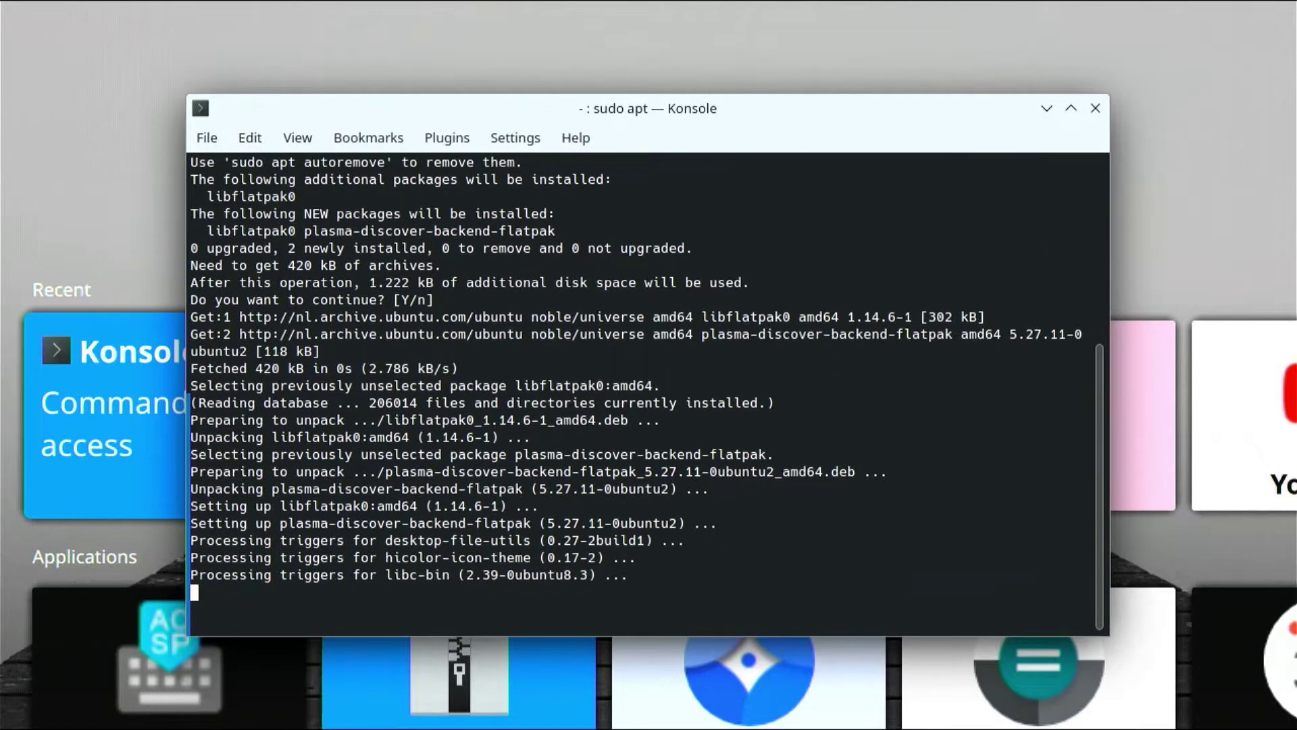
key(Up)
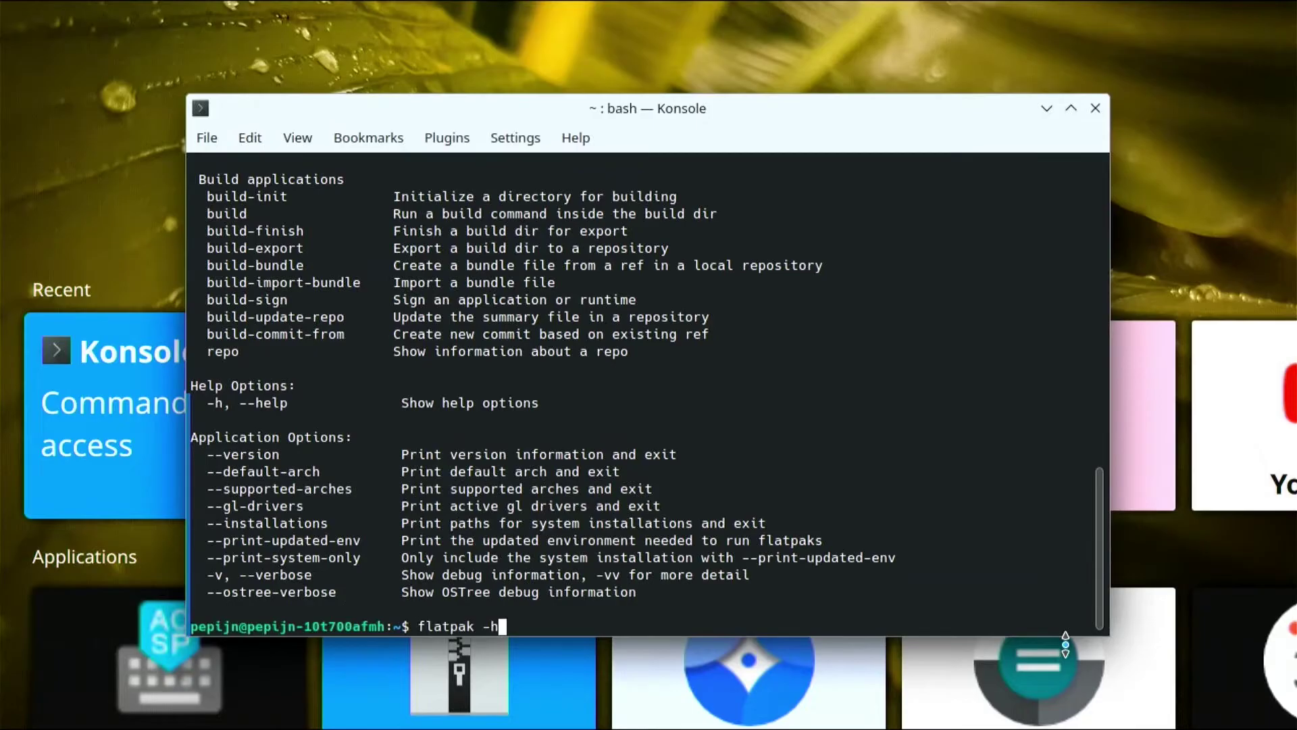
key(BackSpace)
key(BackSpace)
text(remote-ls)
key(Return)
key(Up)
key(BackSpace)
key(BackSpace)
text(add flathub https://dl.flathub.org/repo)
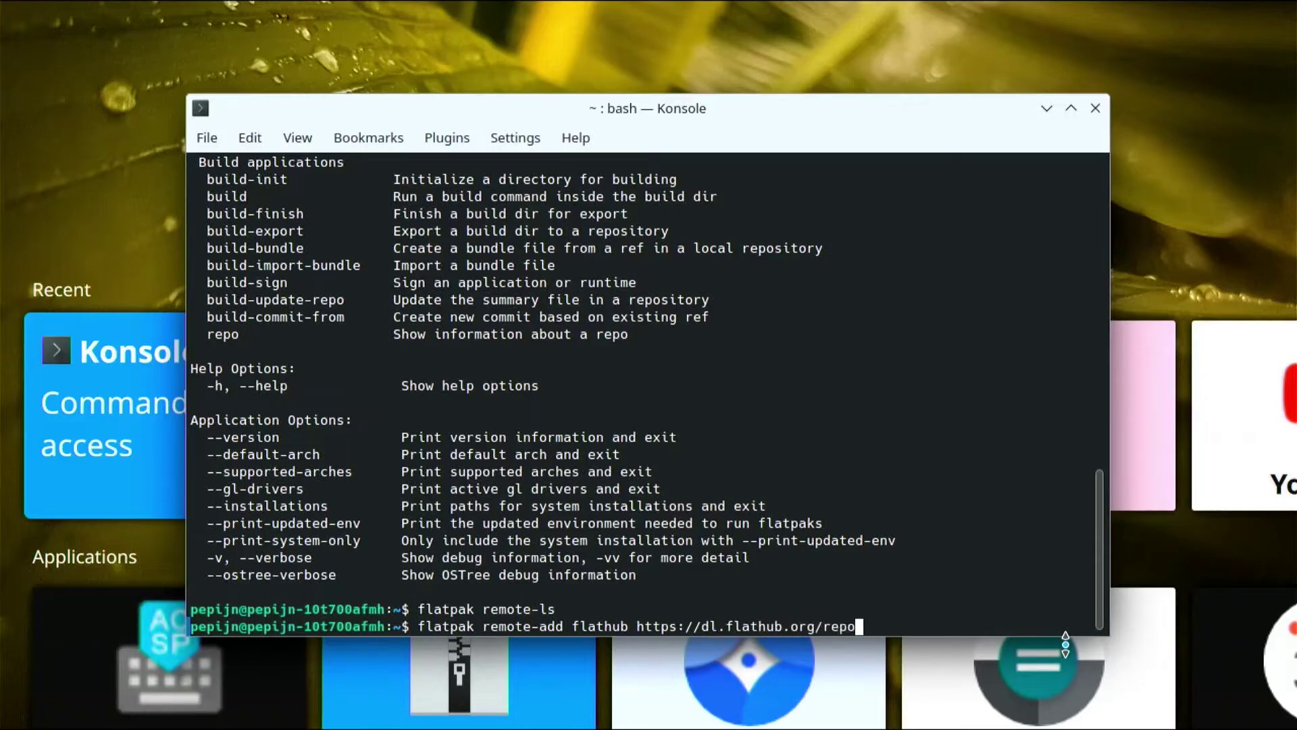
text(/flathub.flatpakepo)
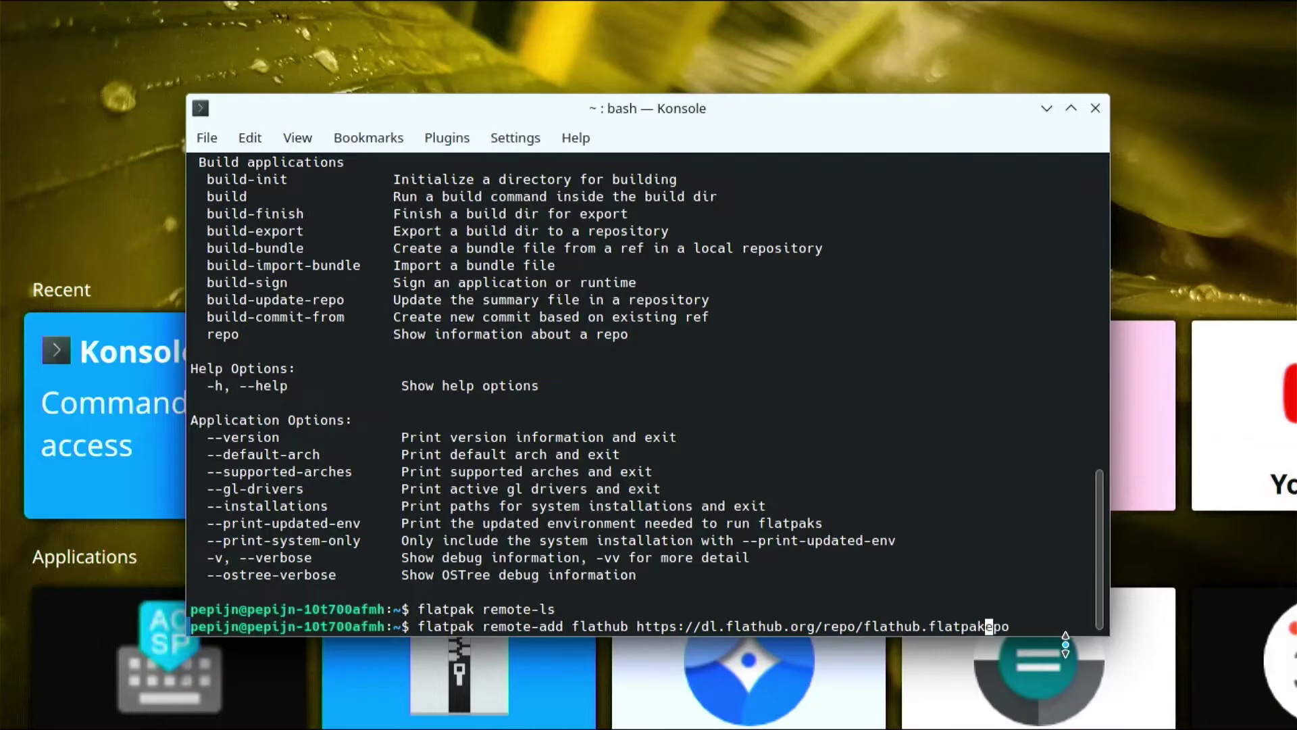
key(Return)
text(******)
key(Return)
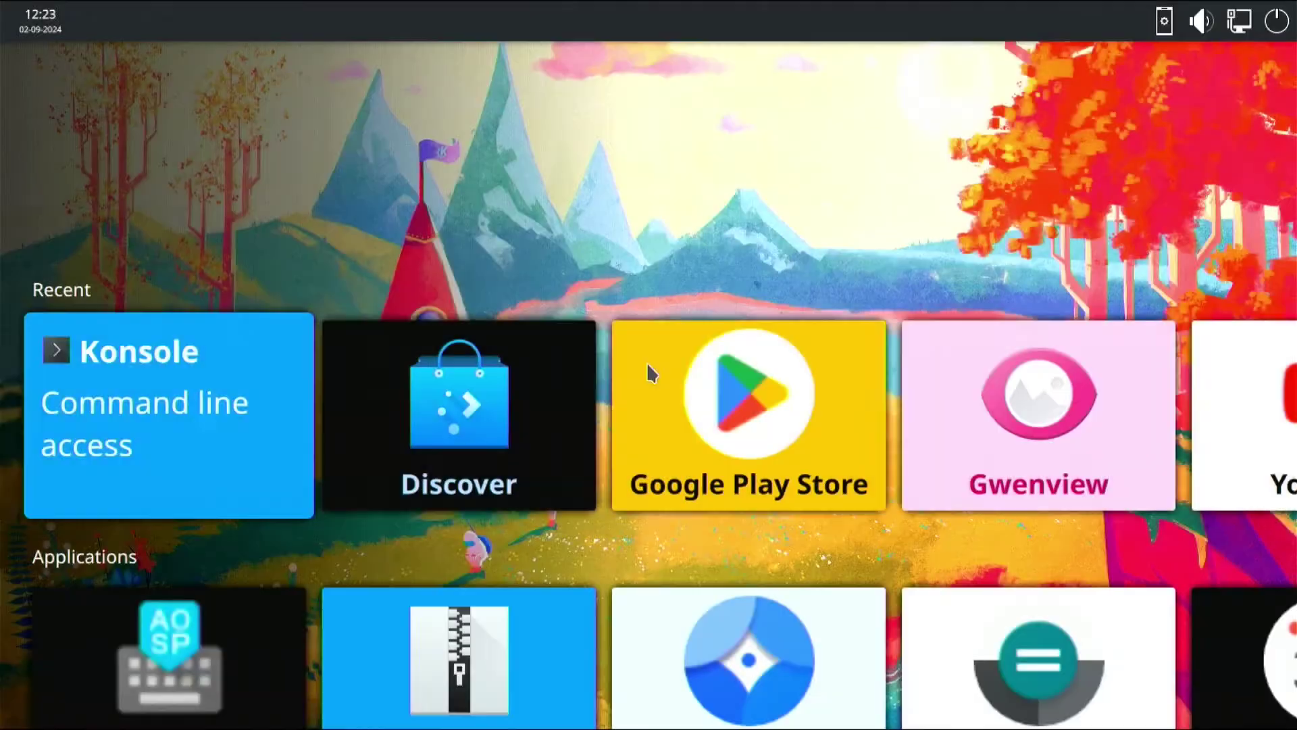
- Search Discover for kodi and install the Kodi Flatpak
click(651, 370)
text(kodi)
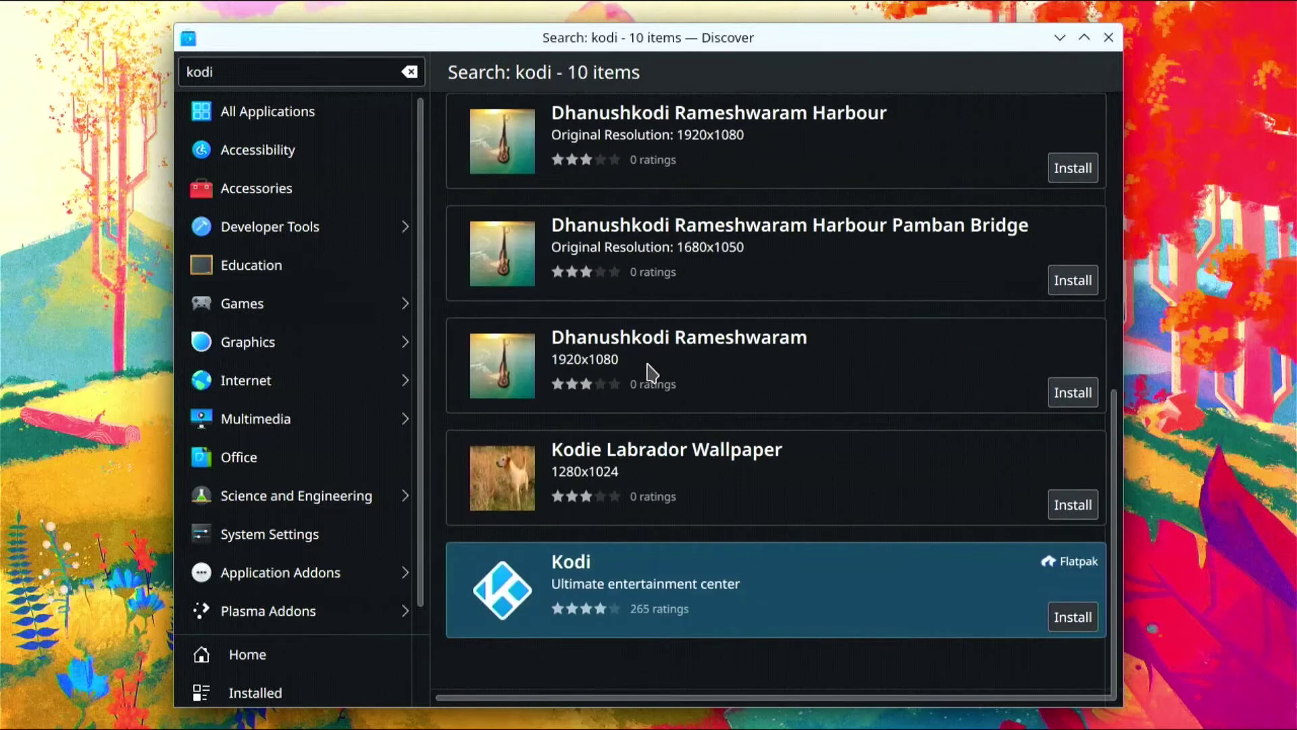
click(1075, 618)
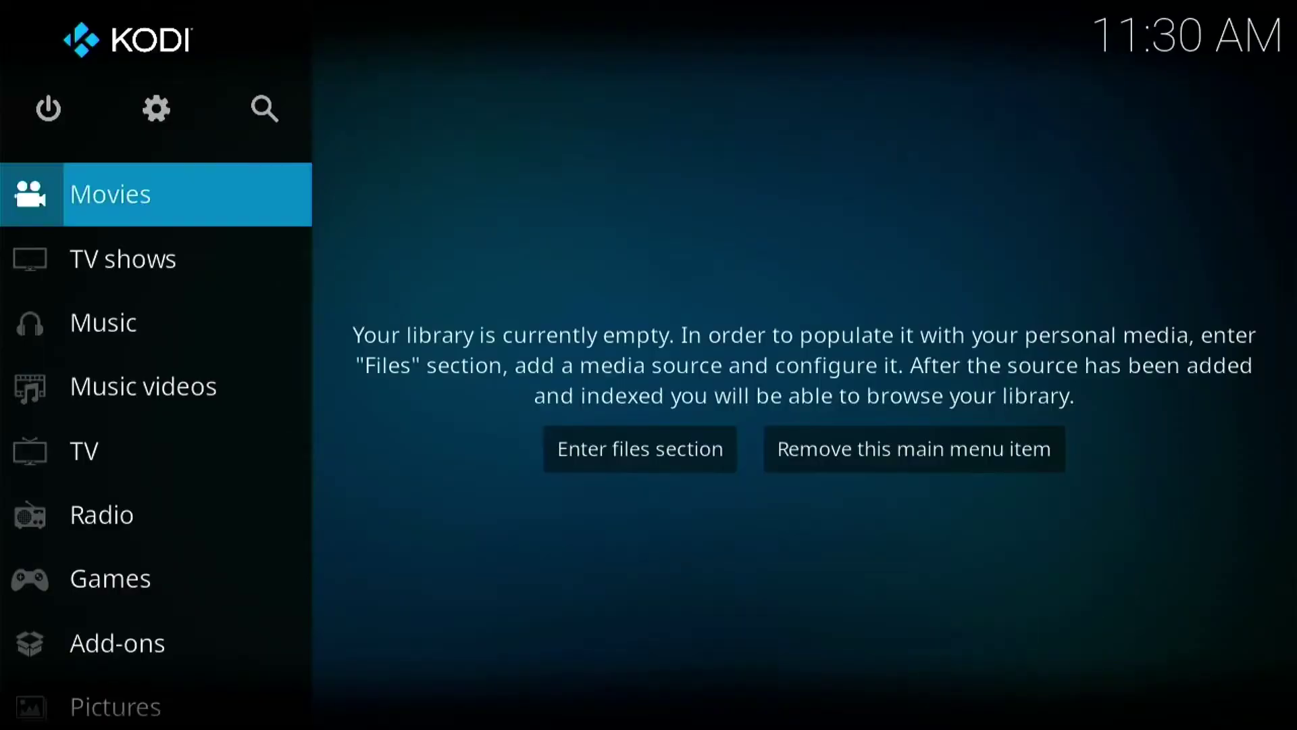
key(Up)
- Search Kodi's add-on browser for youtube
key(Return)
key(Right)
key(Return)
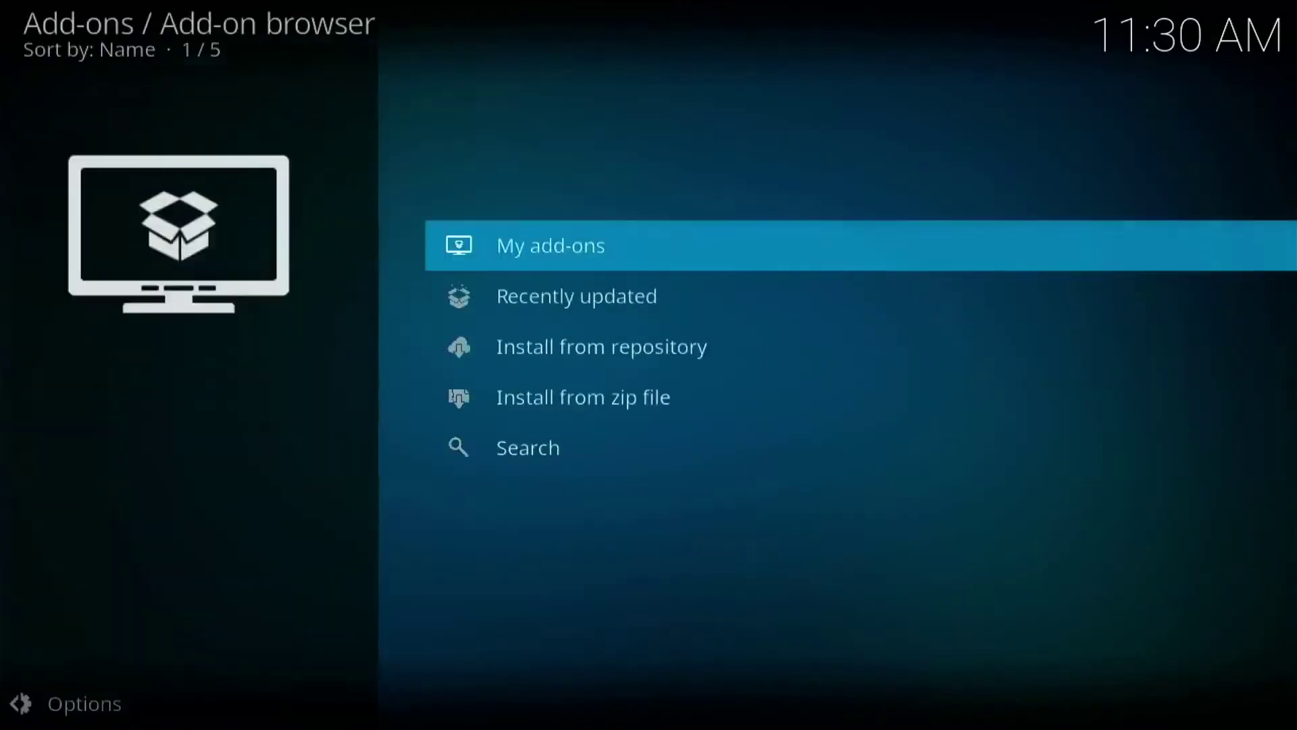
key(Down)
key(Down)
key(Down)
key(Down)
key(Return)
text(youtube)
key(Return)
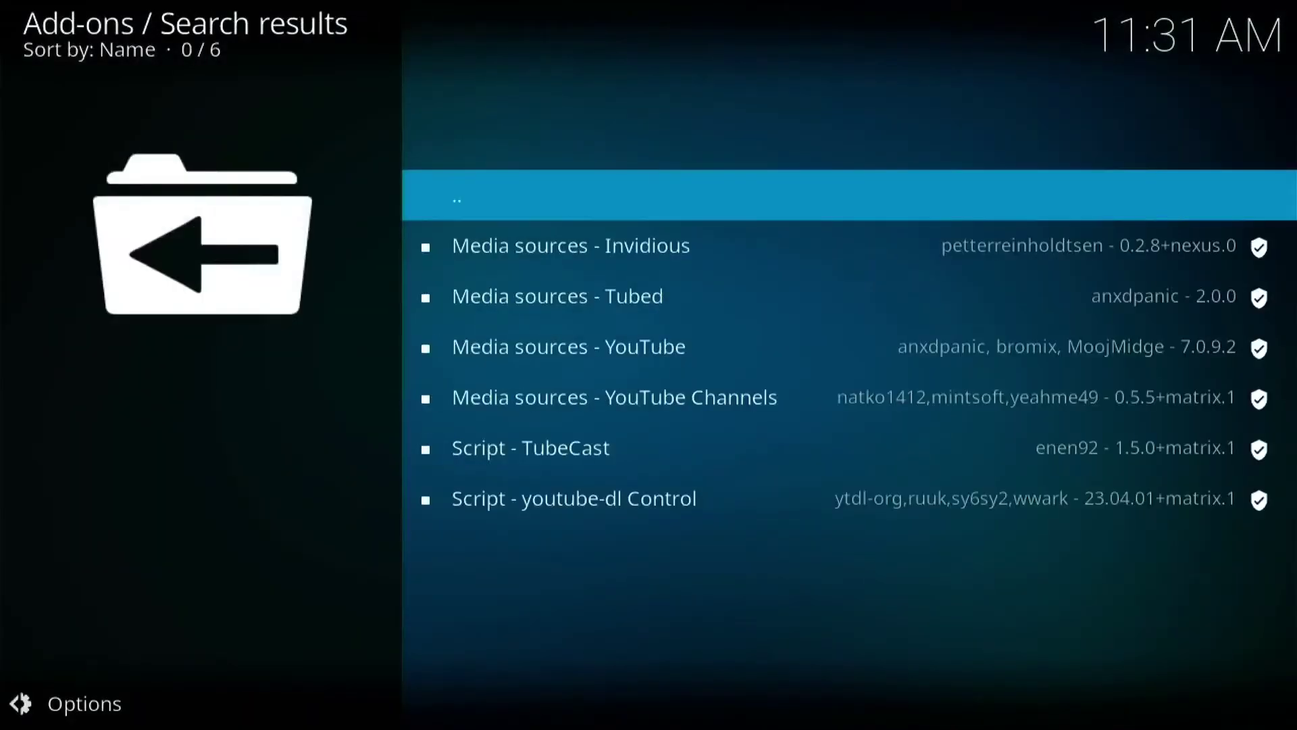
- Install the YouTube add-on along with its InputStream dependencies
key(Down)
key(Down)
key(Down)
key(Return)
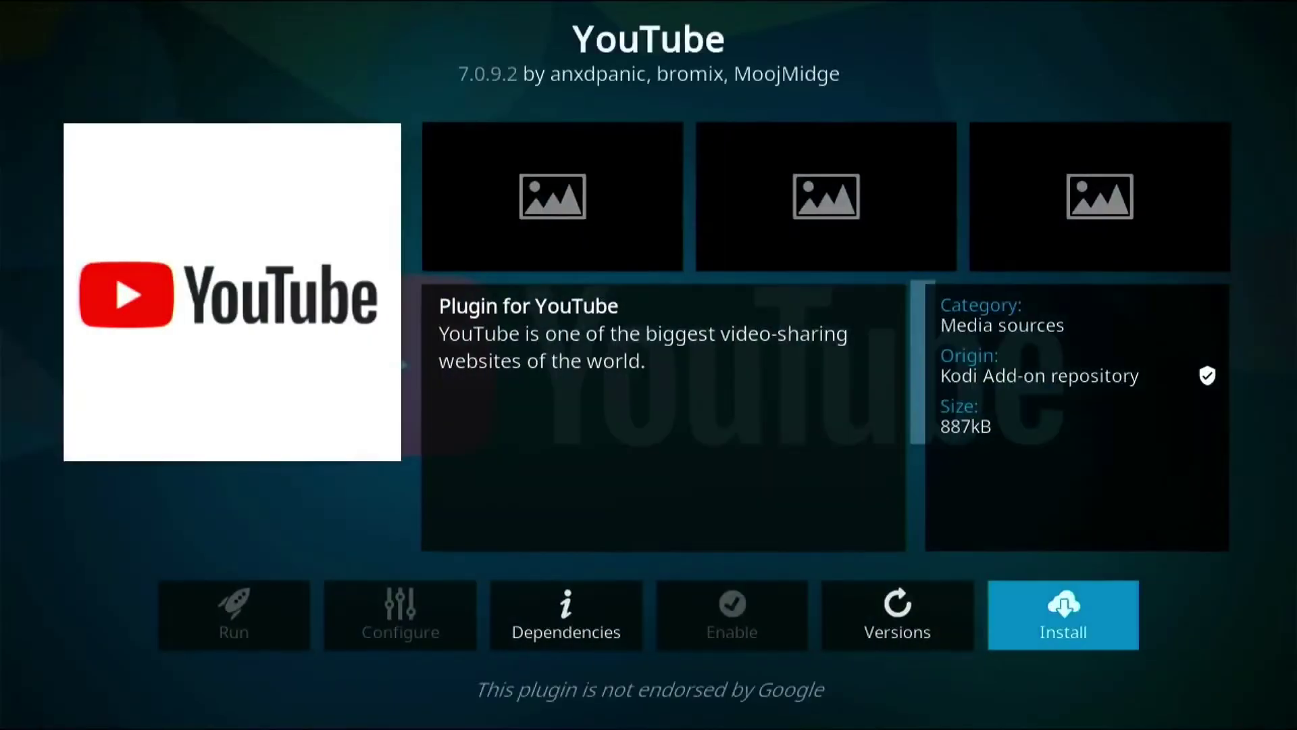
key(Return)
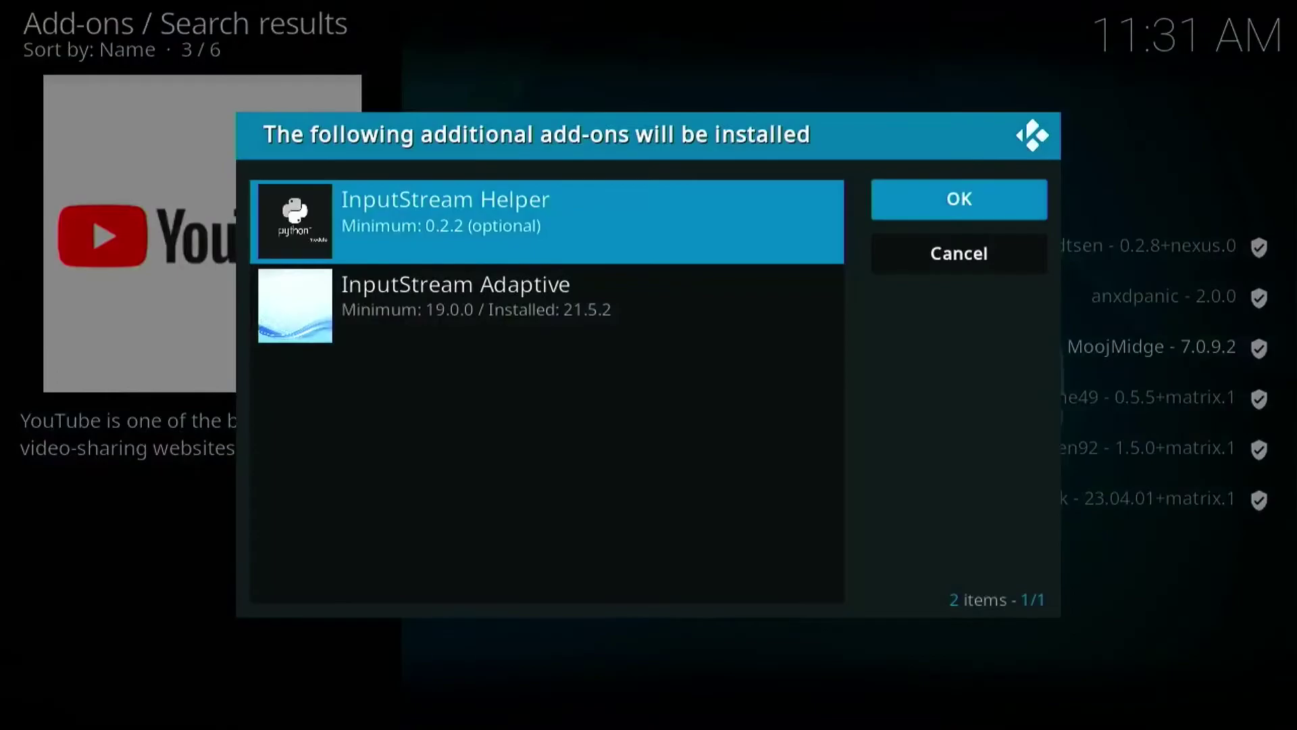
key(Return)
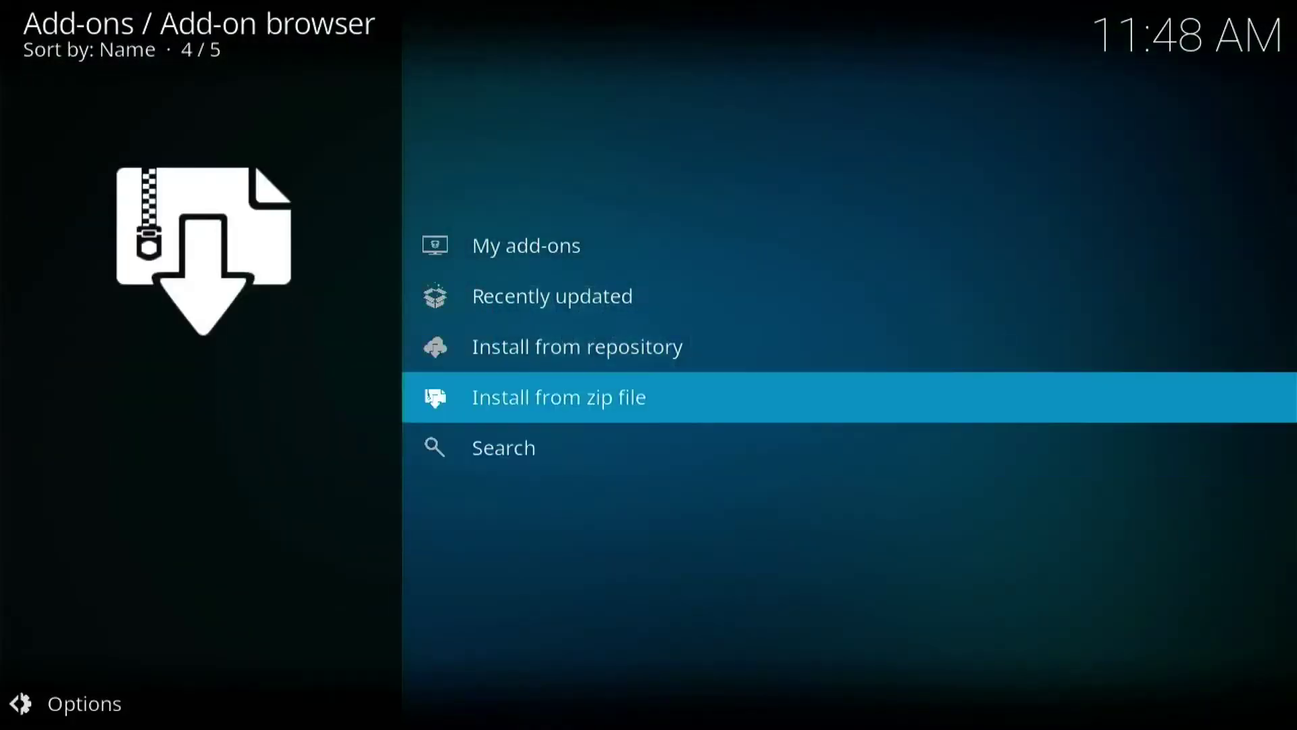
key(Return)
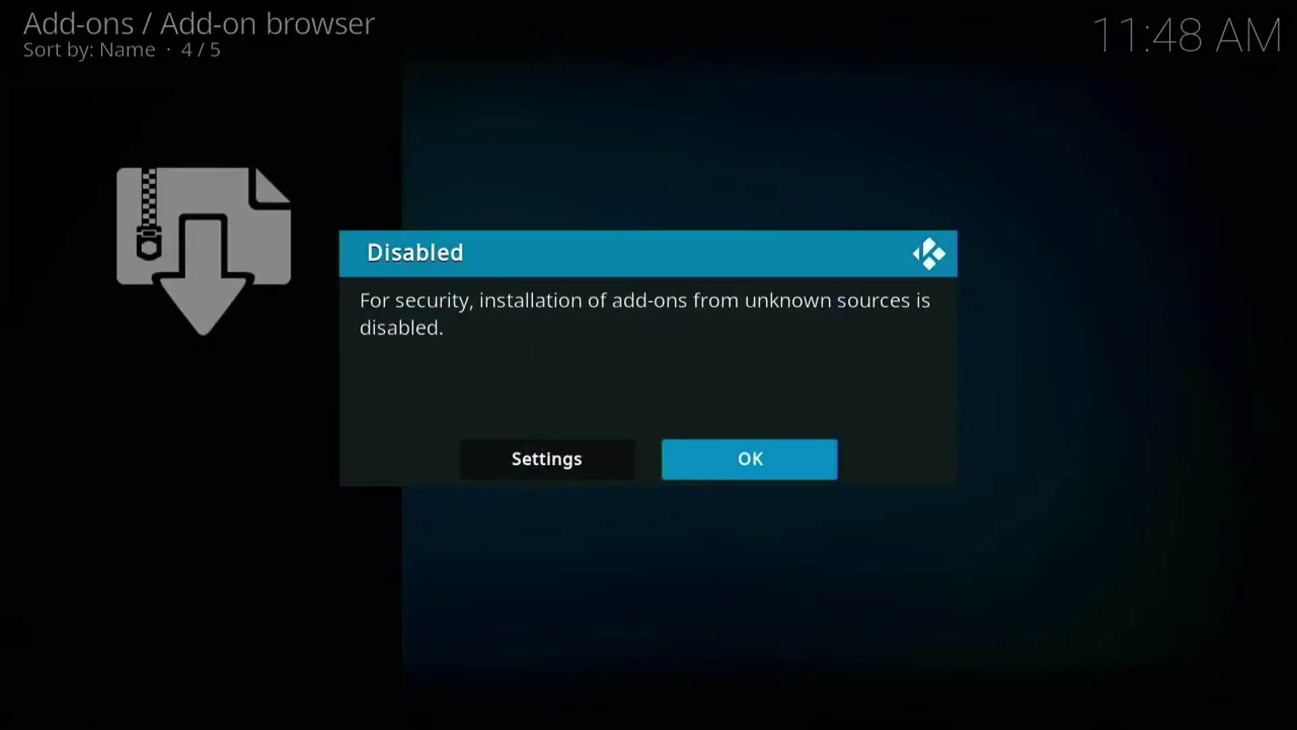
- Enable Unknown sources in Kodi's add-on settings and accept the risk warning
key(Left)
key(Return)
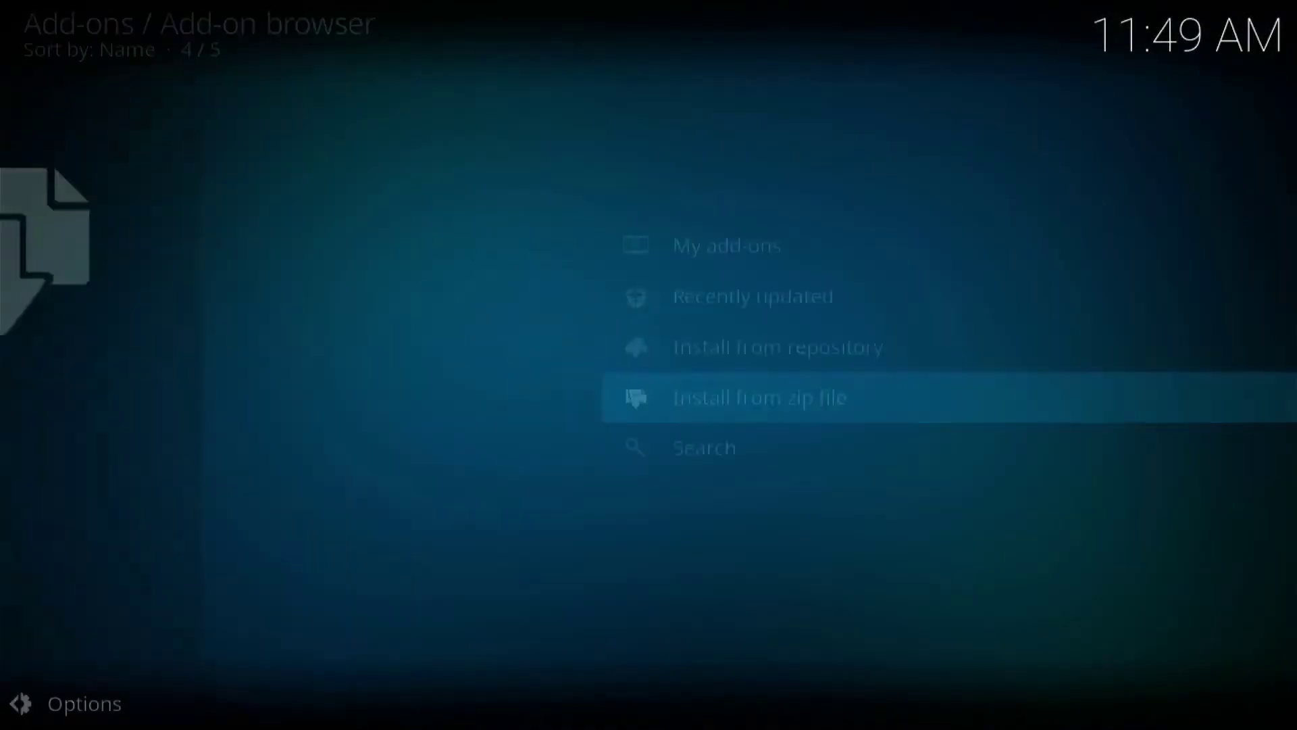
key(Return)
key(Left)
key(Return)
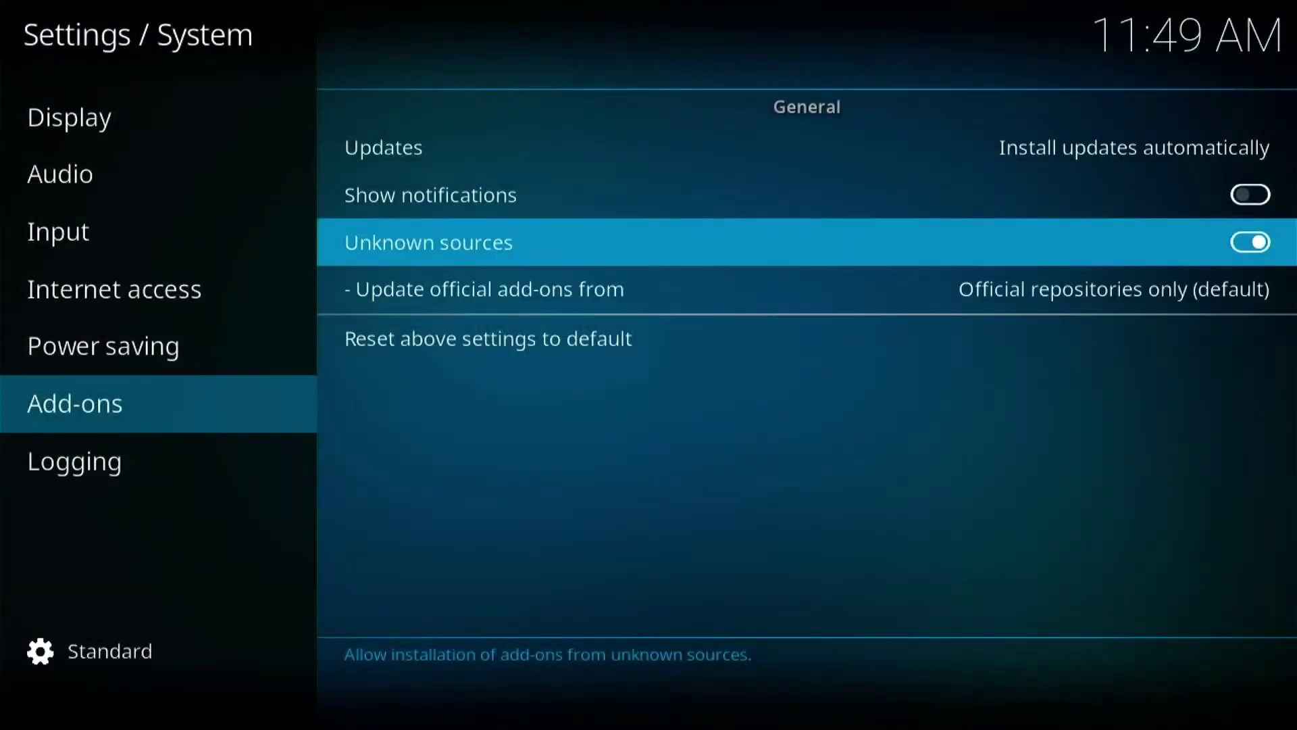
key(Escape)
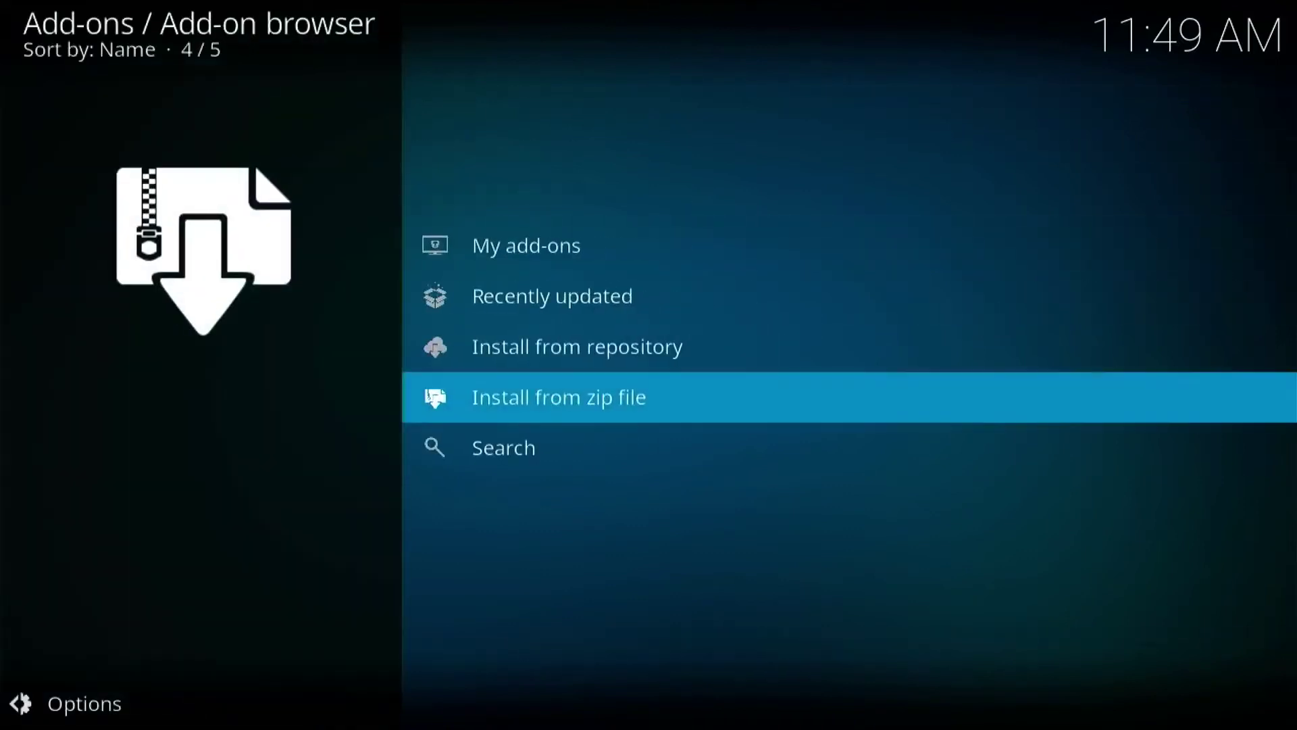
- Install the repository.elementumorg zip, then Elementum from ElementumOrg's Video add-ons
key(Return)
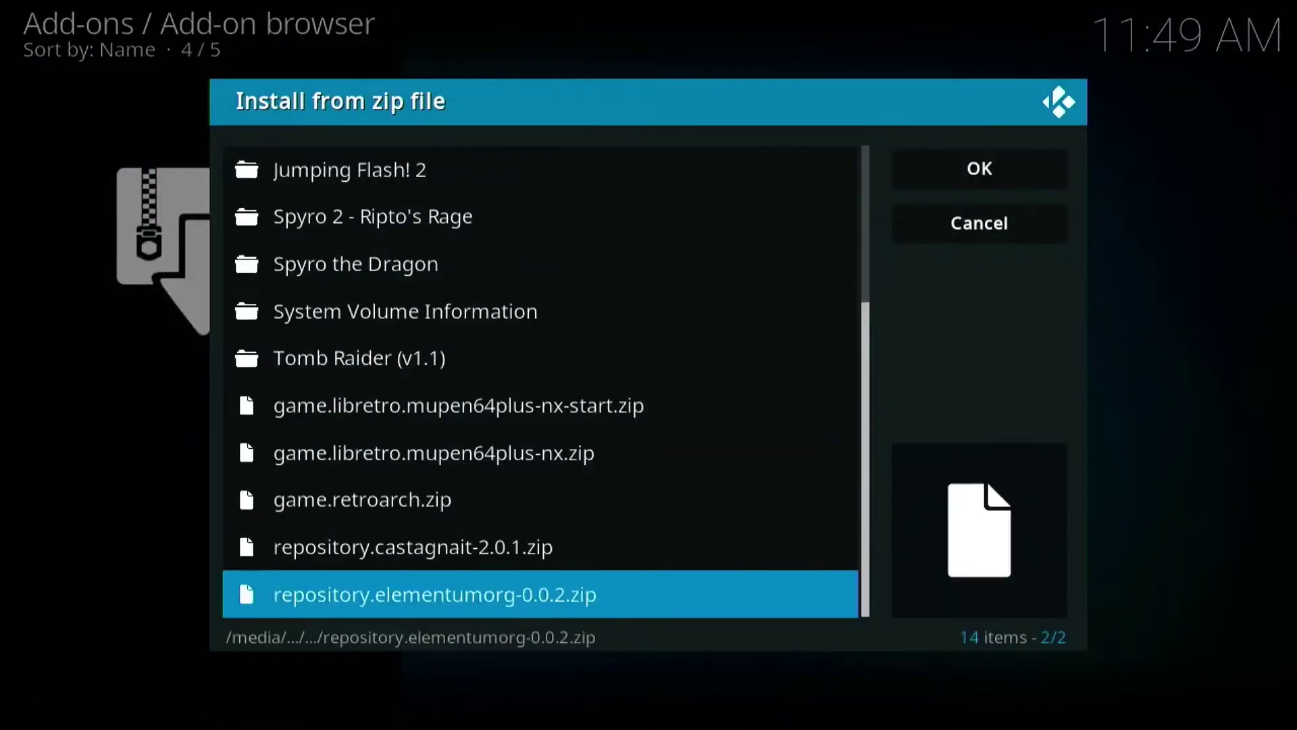
key(Return)
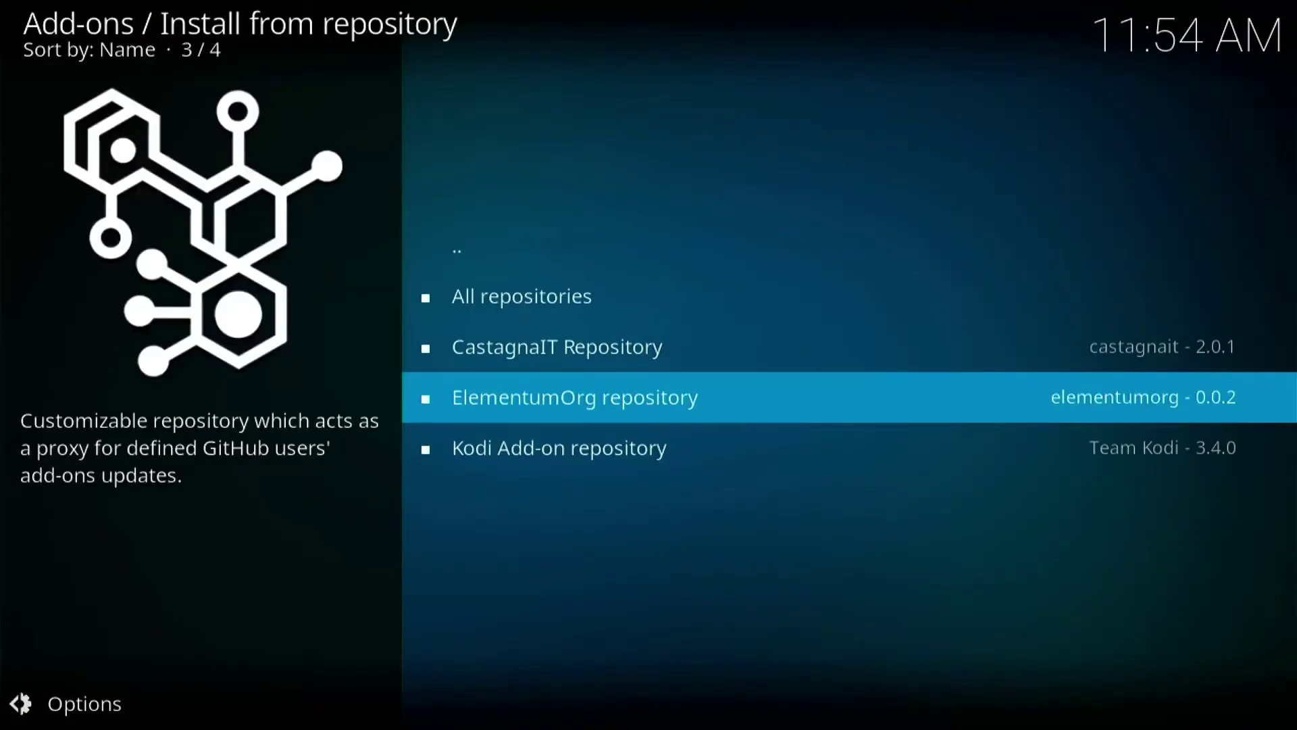
key(Return)
key(Up)
key(Return)
key(Return)
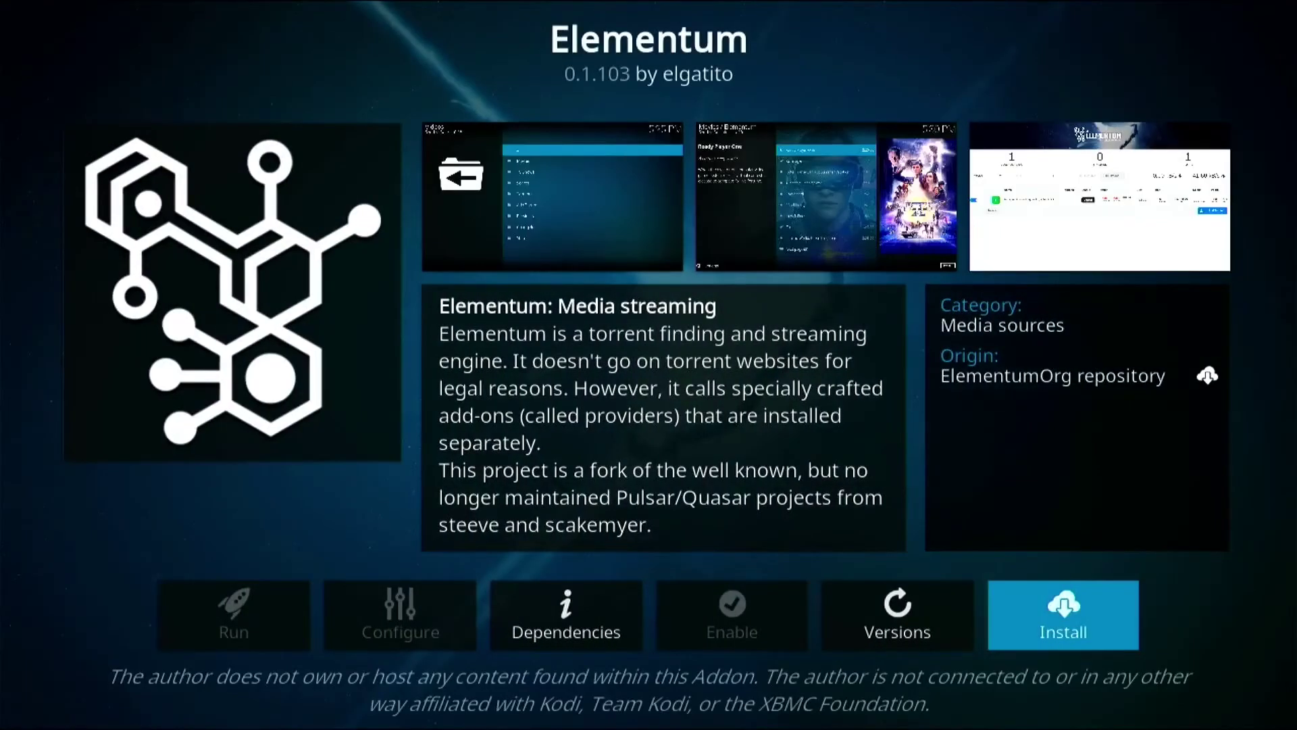
key(Return)
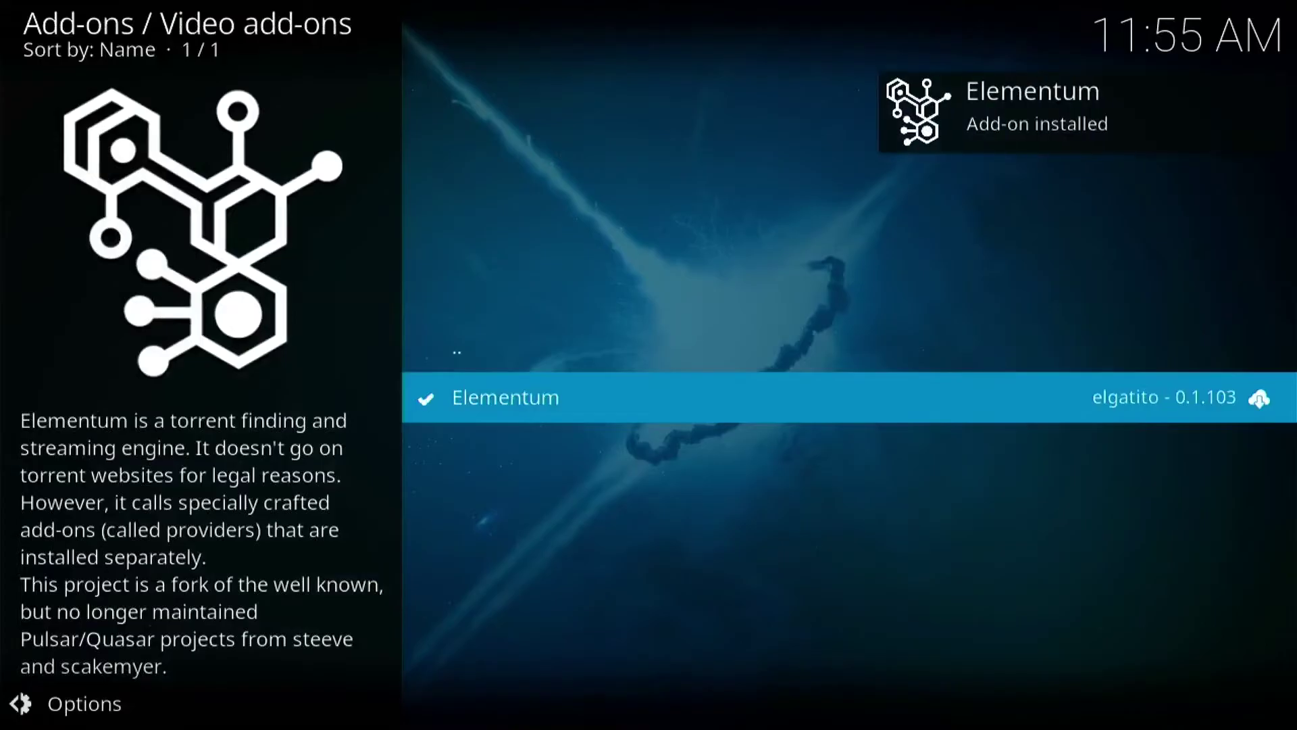
key(BackSpace)
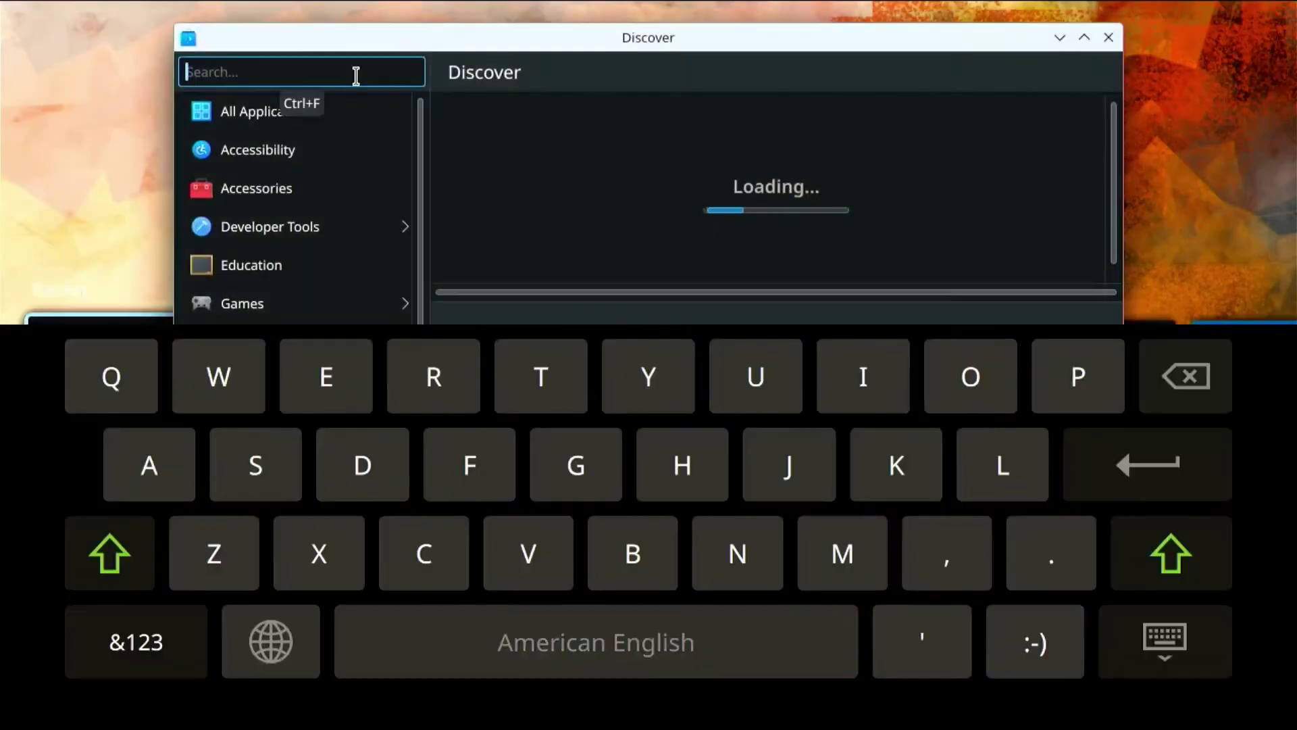
- Search Discover for 'retroarhch', install the Flatpak RetroArch, and close Discover
text(retroarhch)
key(Return)
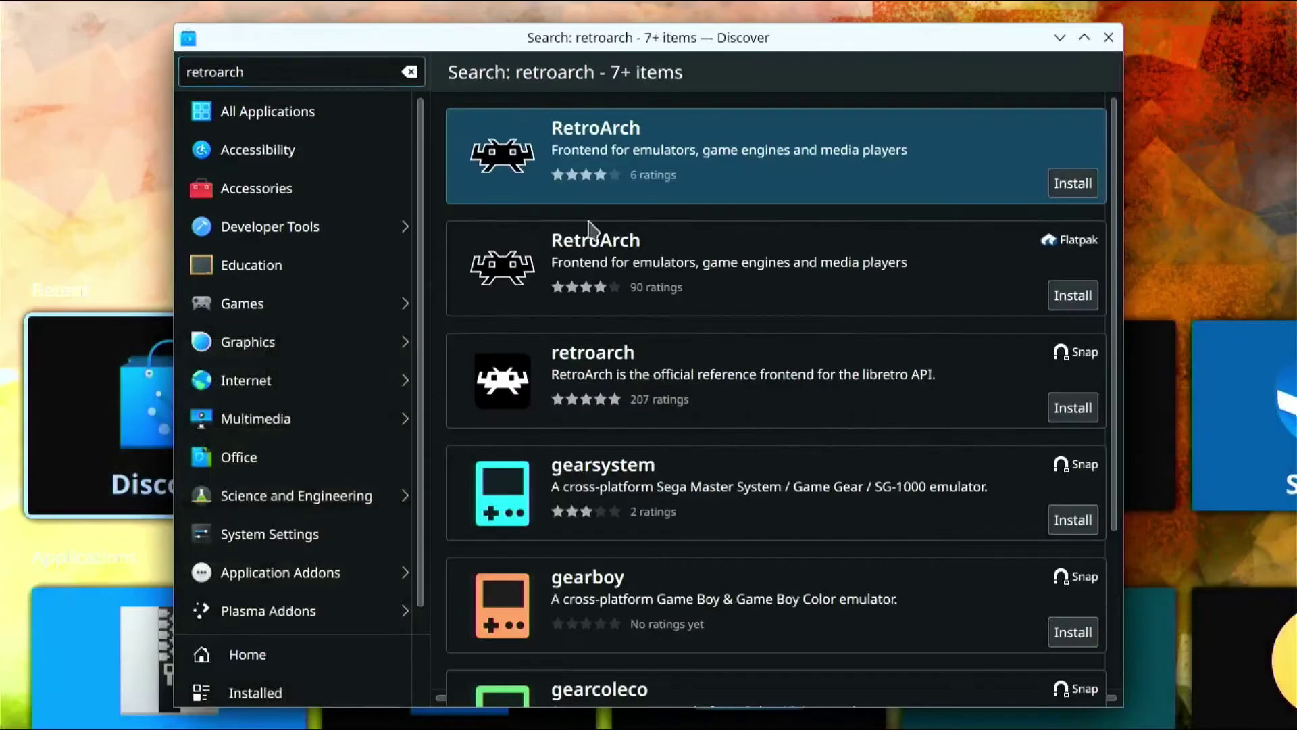
click(1073, 295)
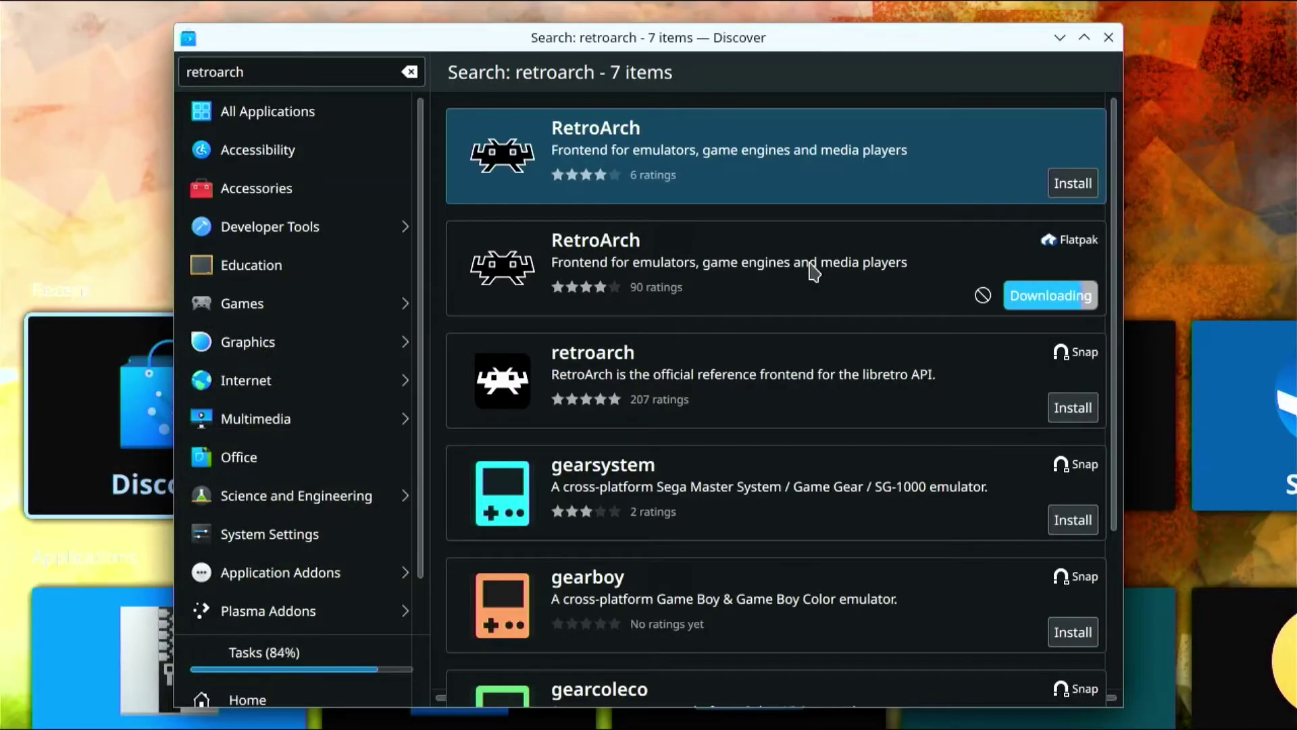
click(1108, 38)
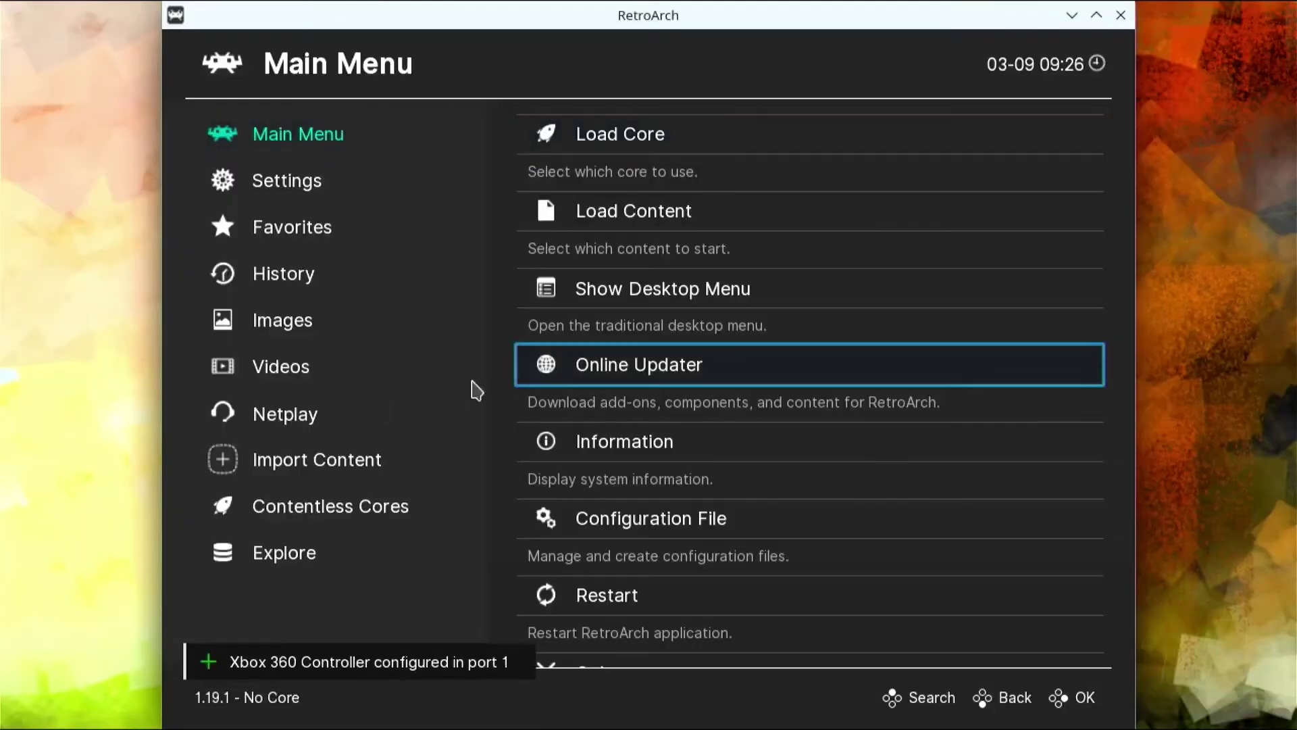
- Turn on Start in Fullscreen Mode under Settings > Video > Fullscreen Mode, then return to the main menu
click(274, 173)
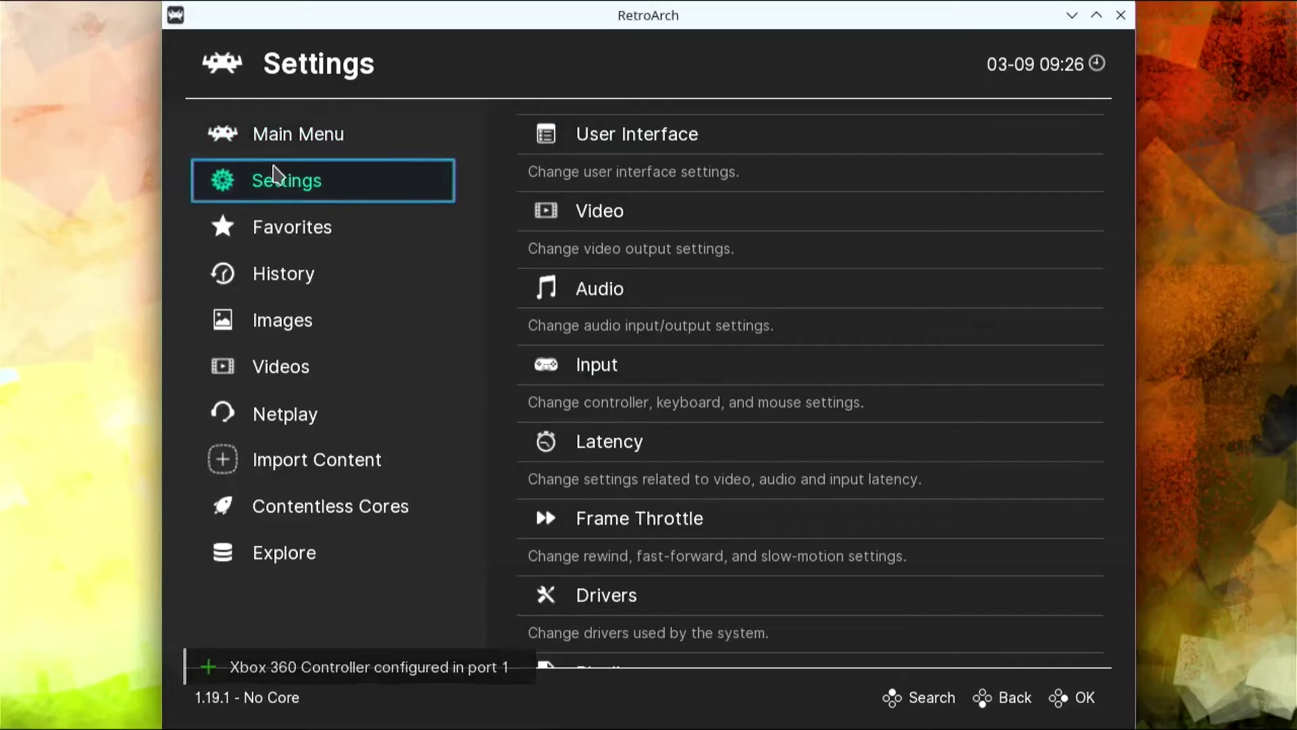
click(654, 237)
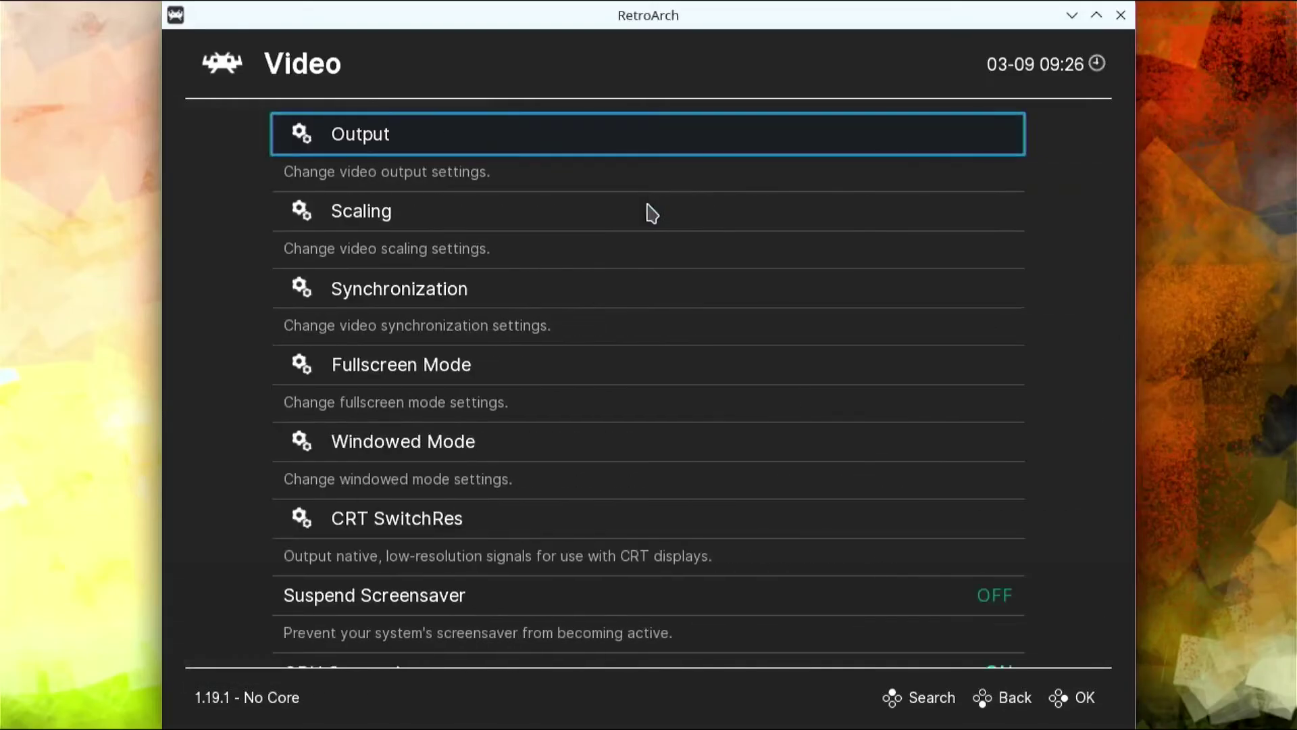
click(455, 379)
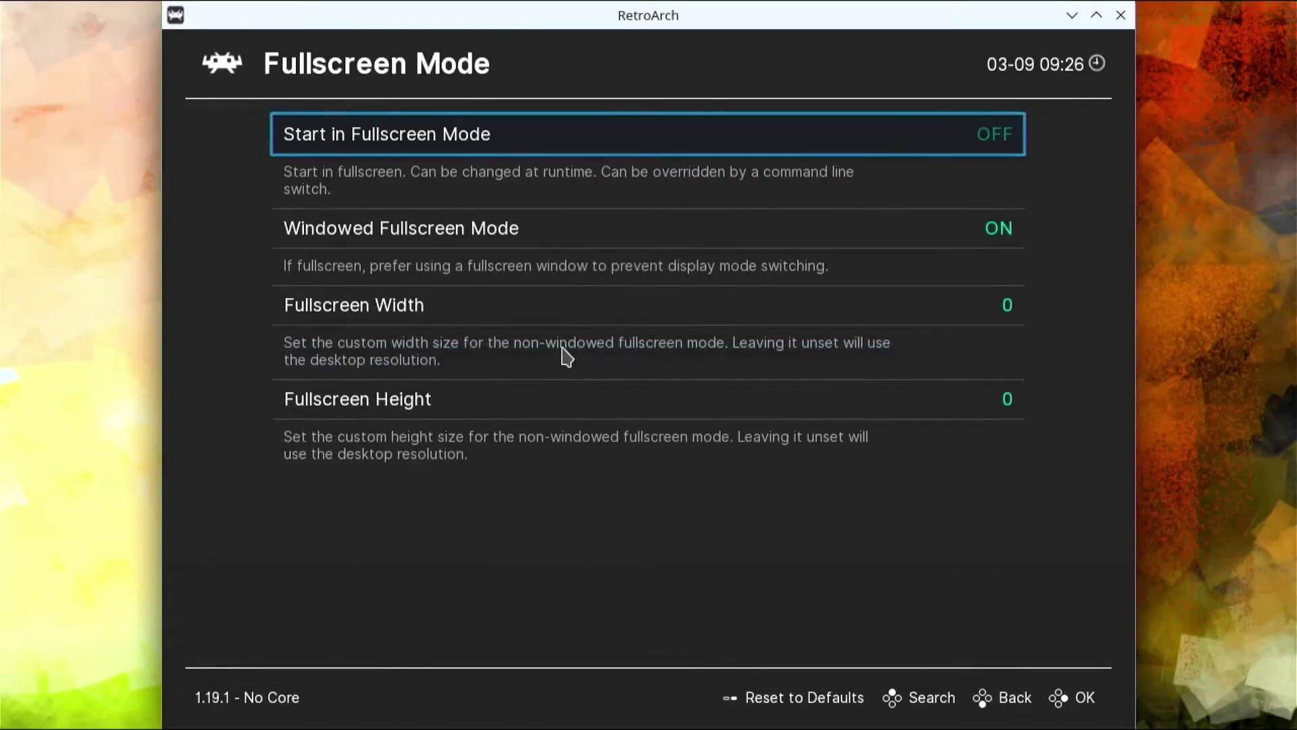
click(730, 150)
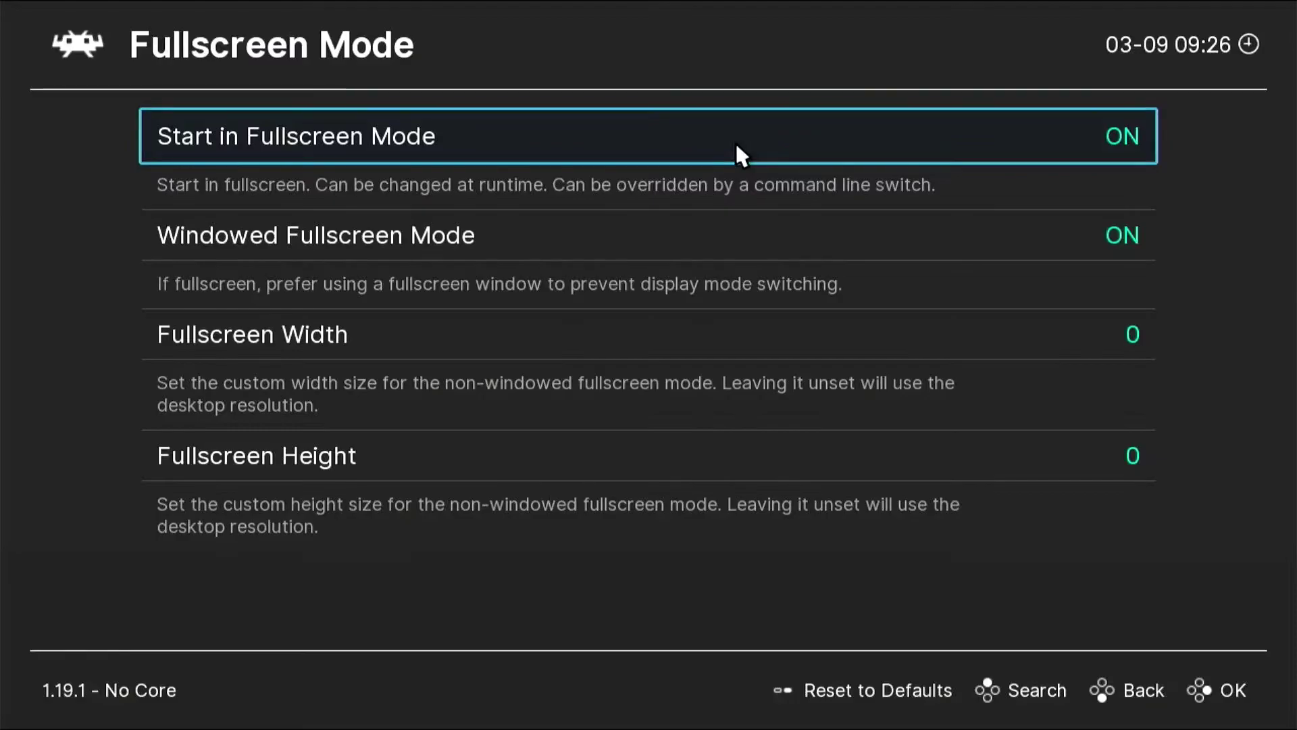
key(BackSpace)
key(BackSpace)
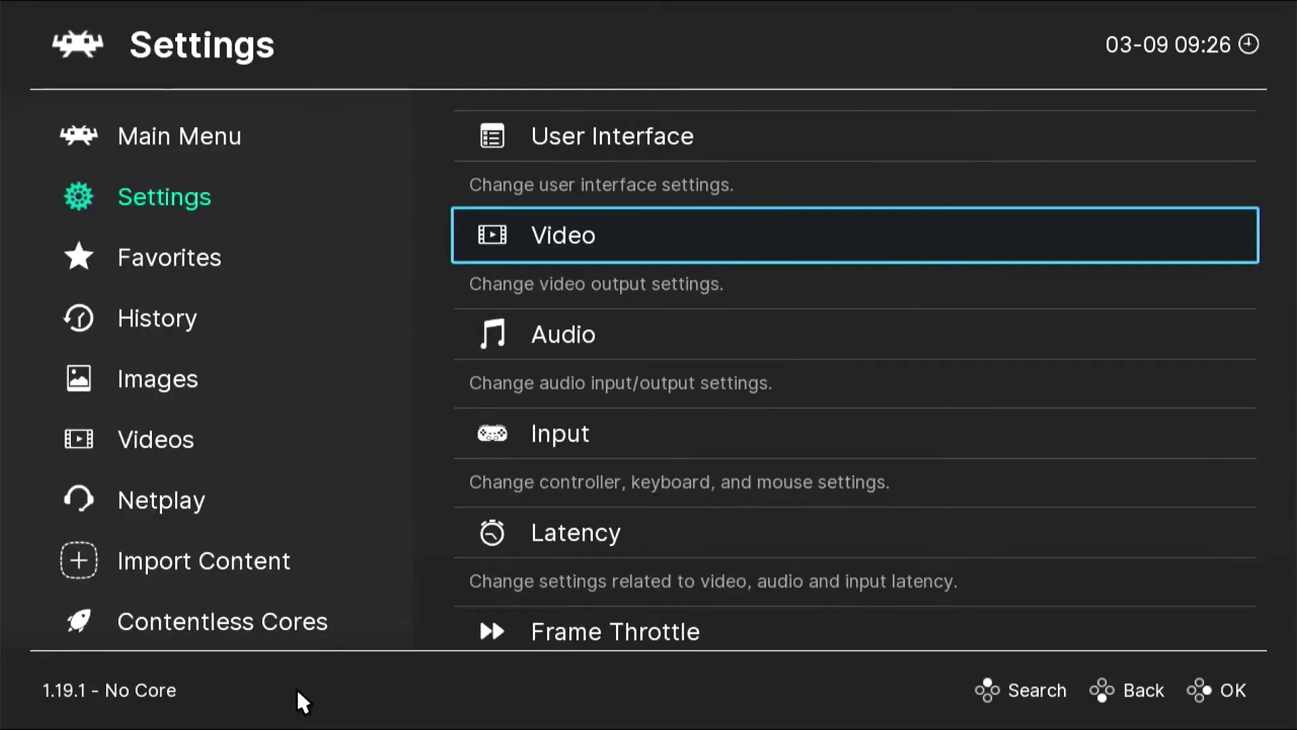
click(156, 131)
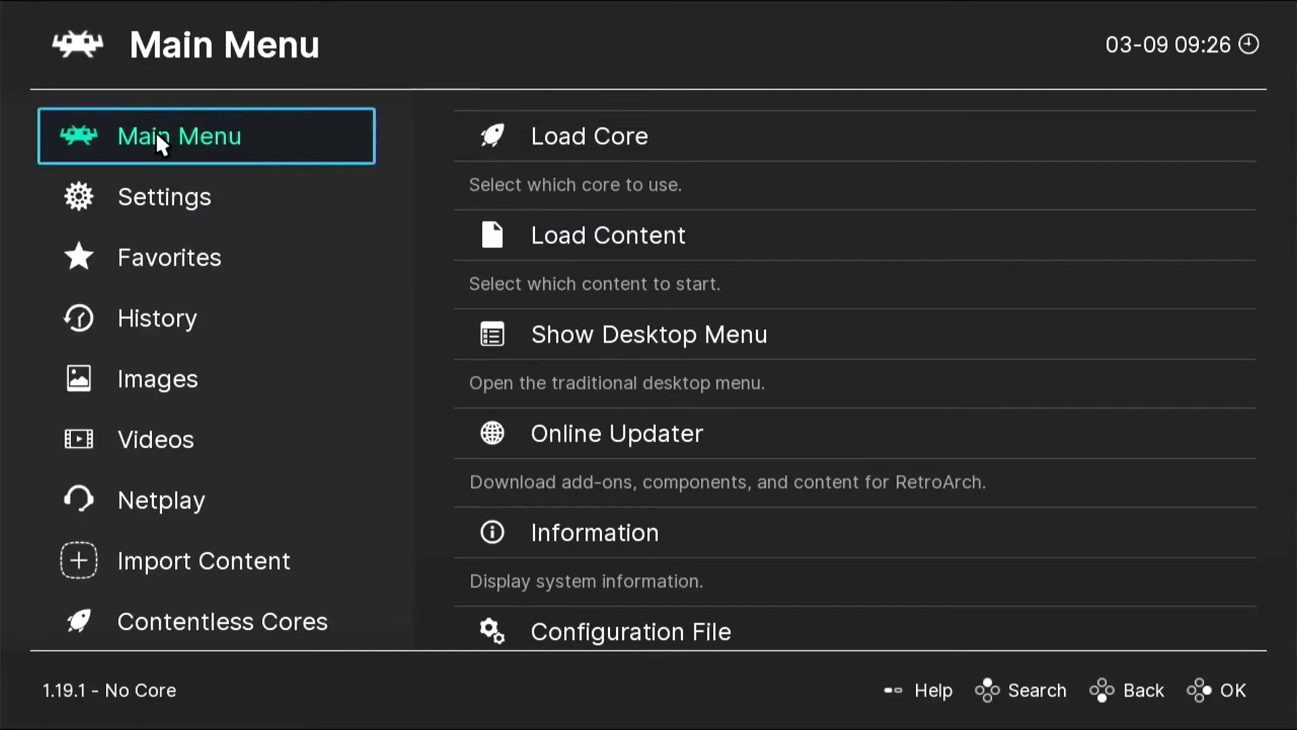
click(646, 441)
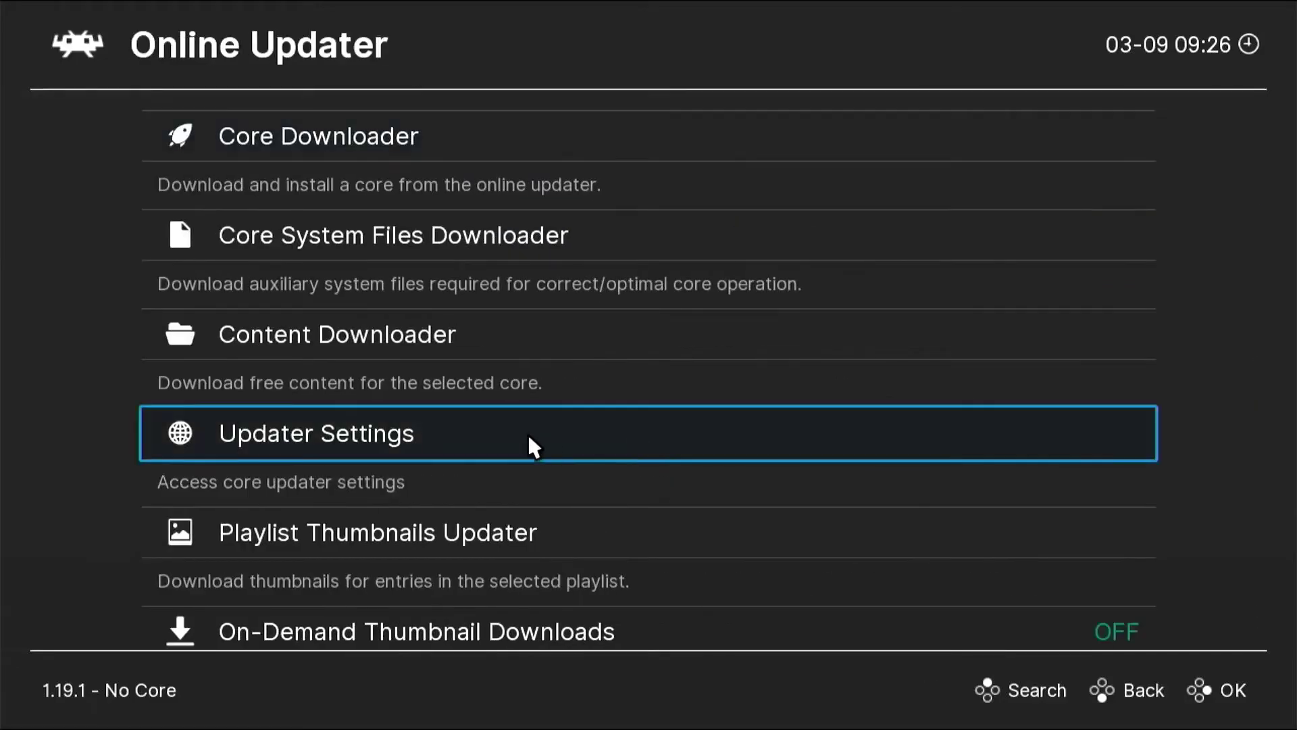
- Update the controller profiles from RetroArch's Online Updater
scroll(462, 431, down, 5)
click(399, 410)
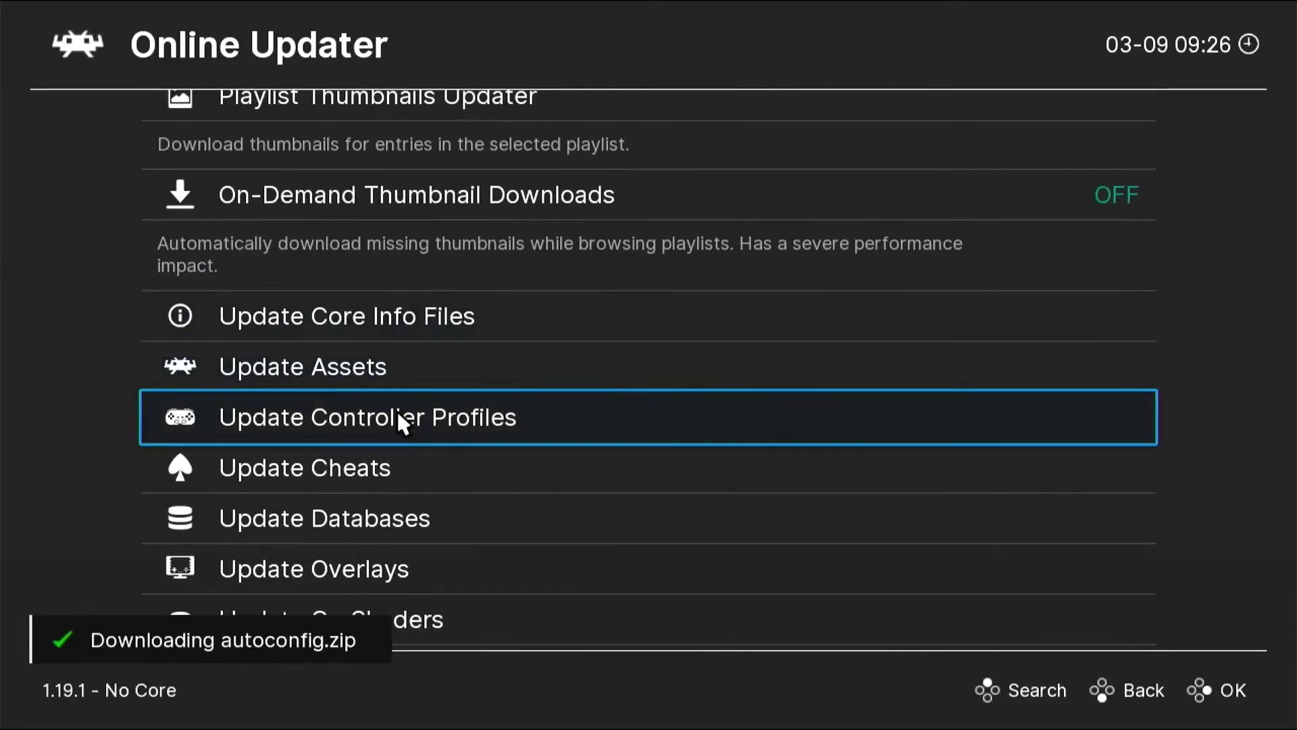
scroll(346, 131, up, 8)
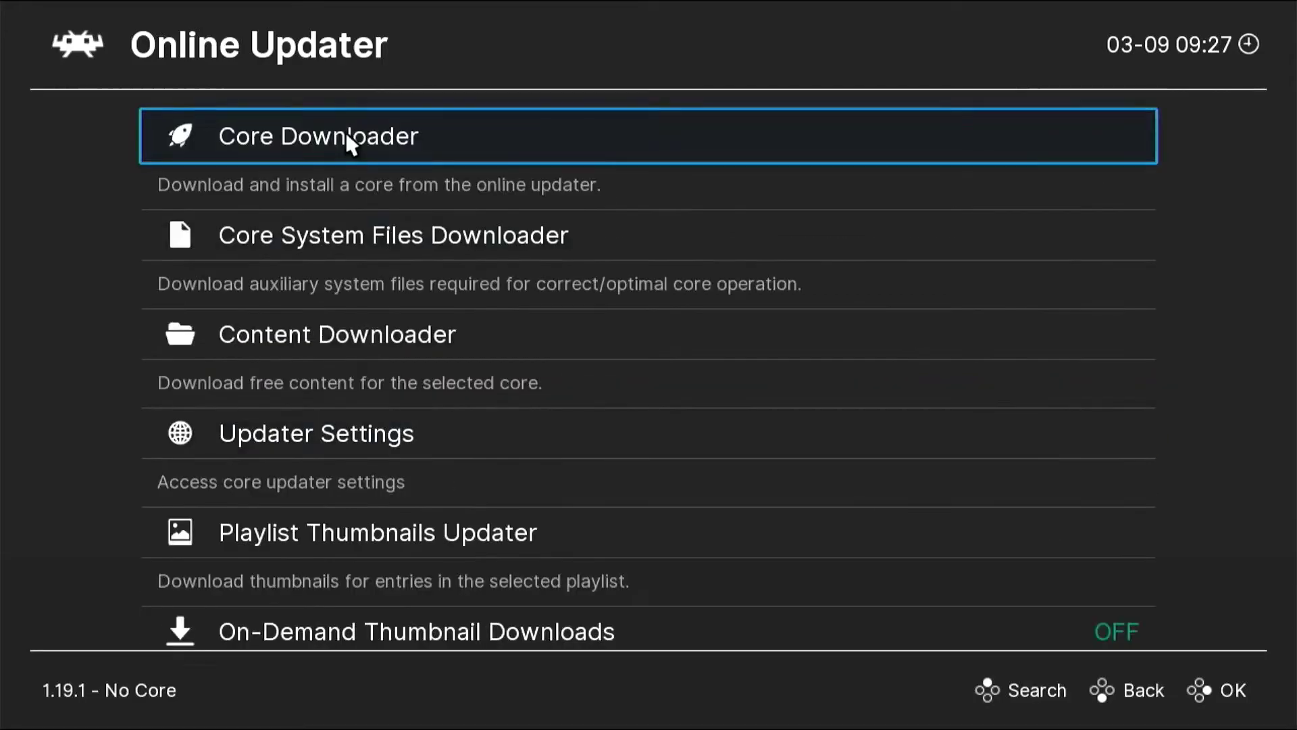
- Download the Nintendo - Game Boy / Color (Gambatte) core from the Core Downloader
click(346, 132)
scroll(480, 310, down, 4)
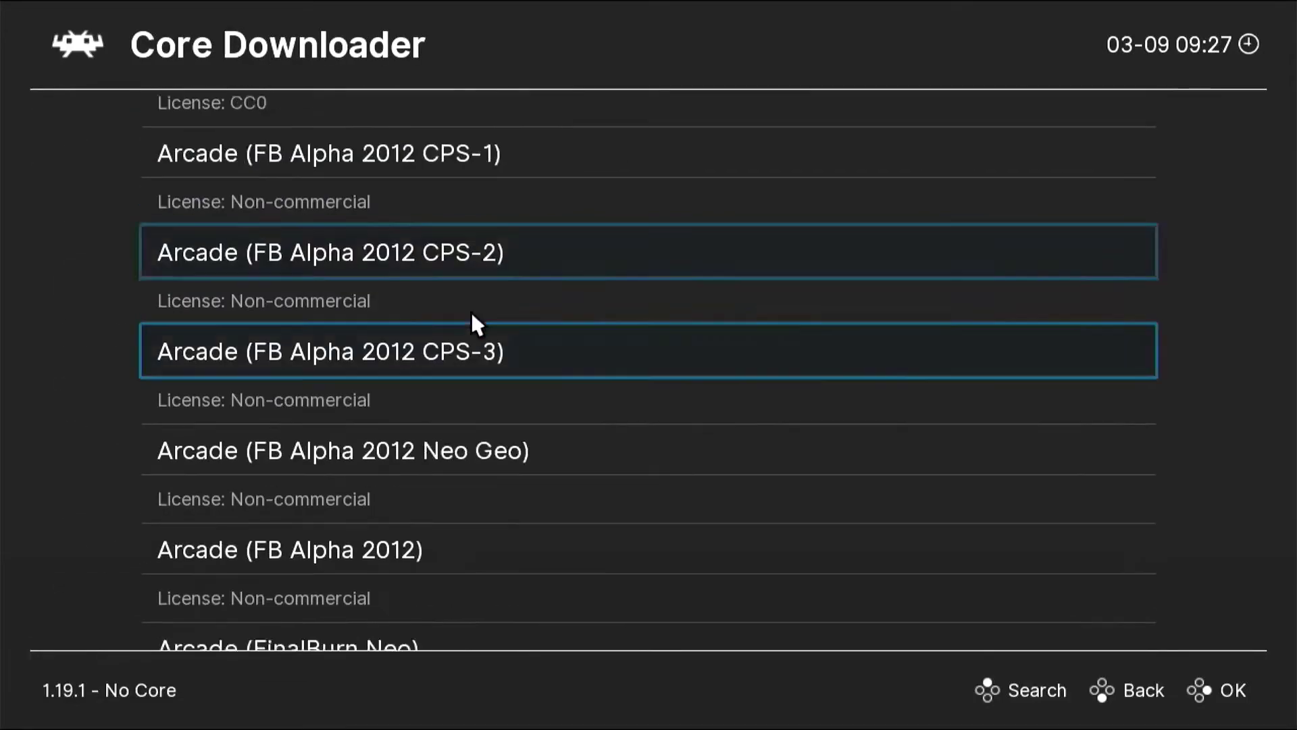
scroll(473, 318, down, 20)
scroll(471, 324, down, 20)
scroll(471, 324, down, 17)
scroll(471, 325, down, 12)
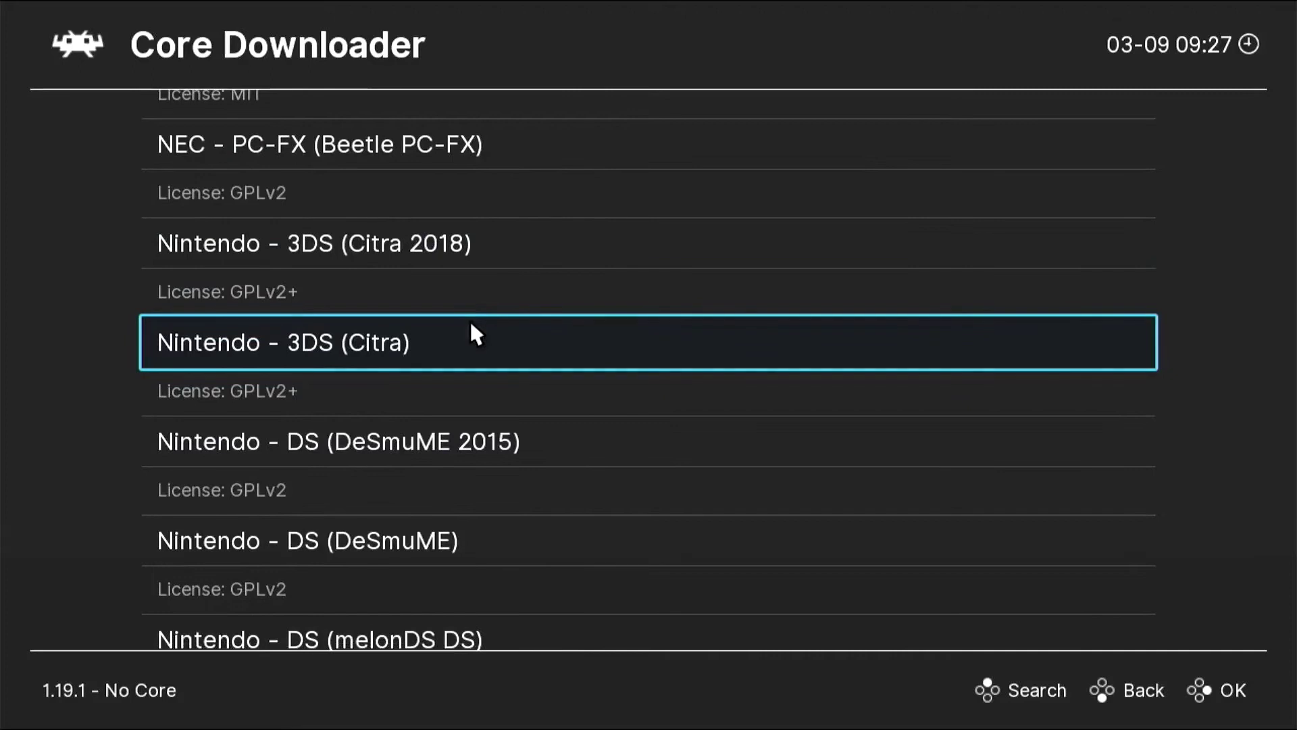
scroll(469, 319, down, 6)
click(421, 330)
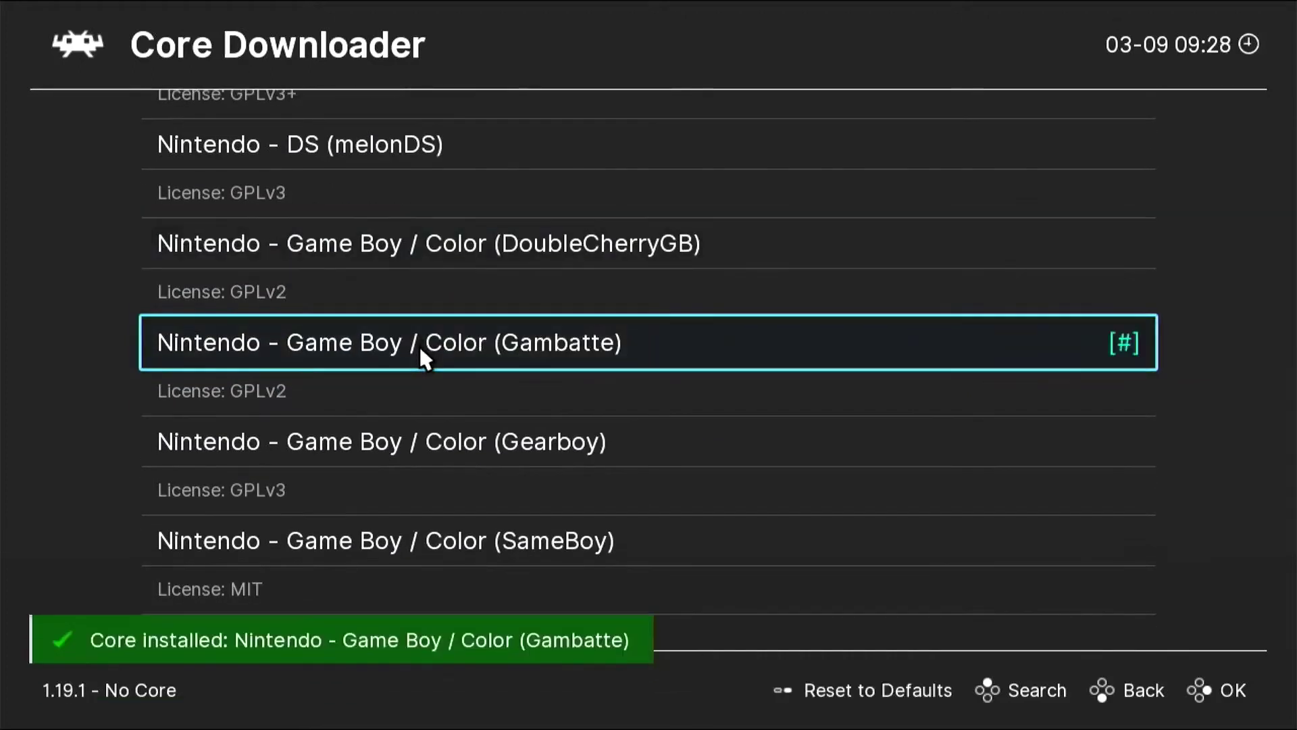
scroll(419, 346, down, 8)
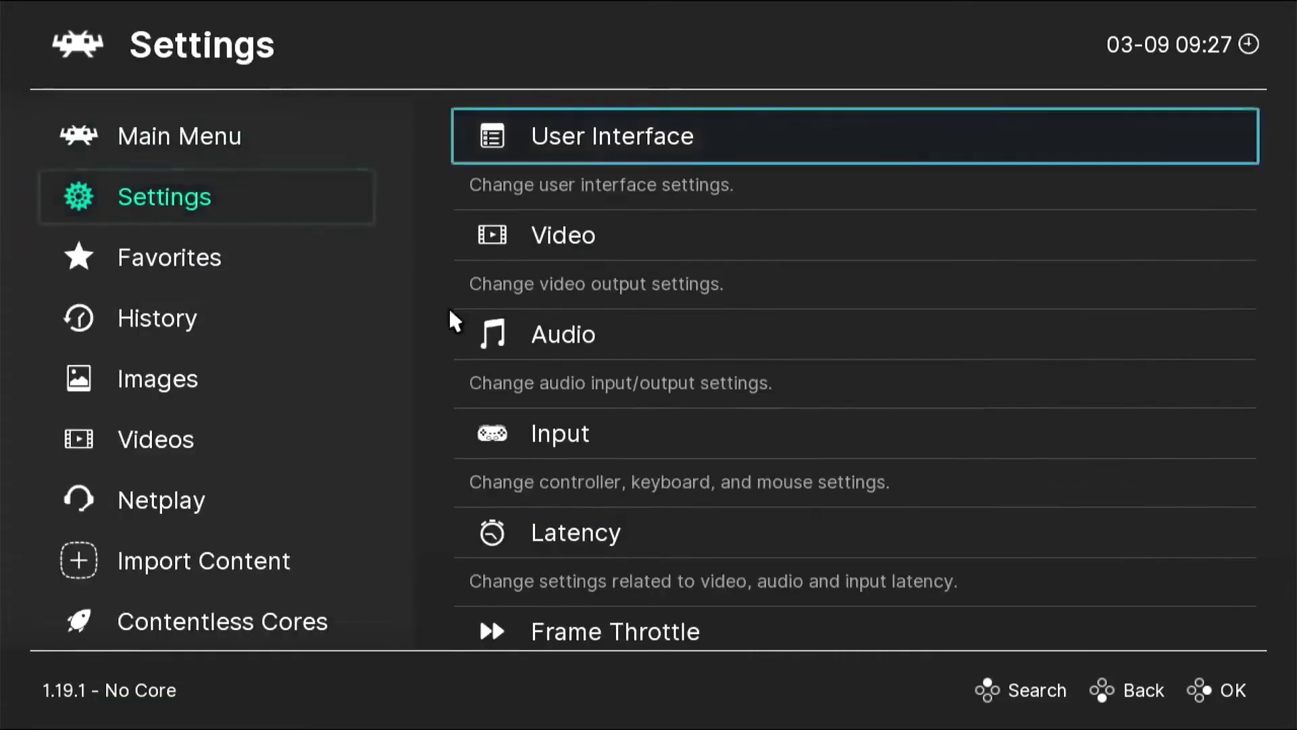
- Confirm the Xbox 360 Controller is the Device Index under Input > RetroPad Binds > Port 1 Controls
click(607, 453)
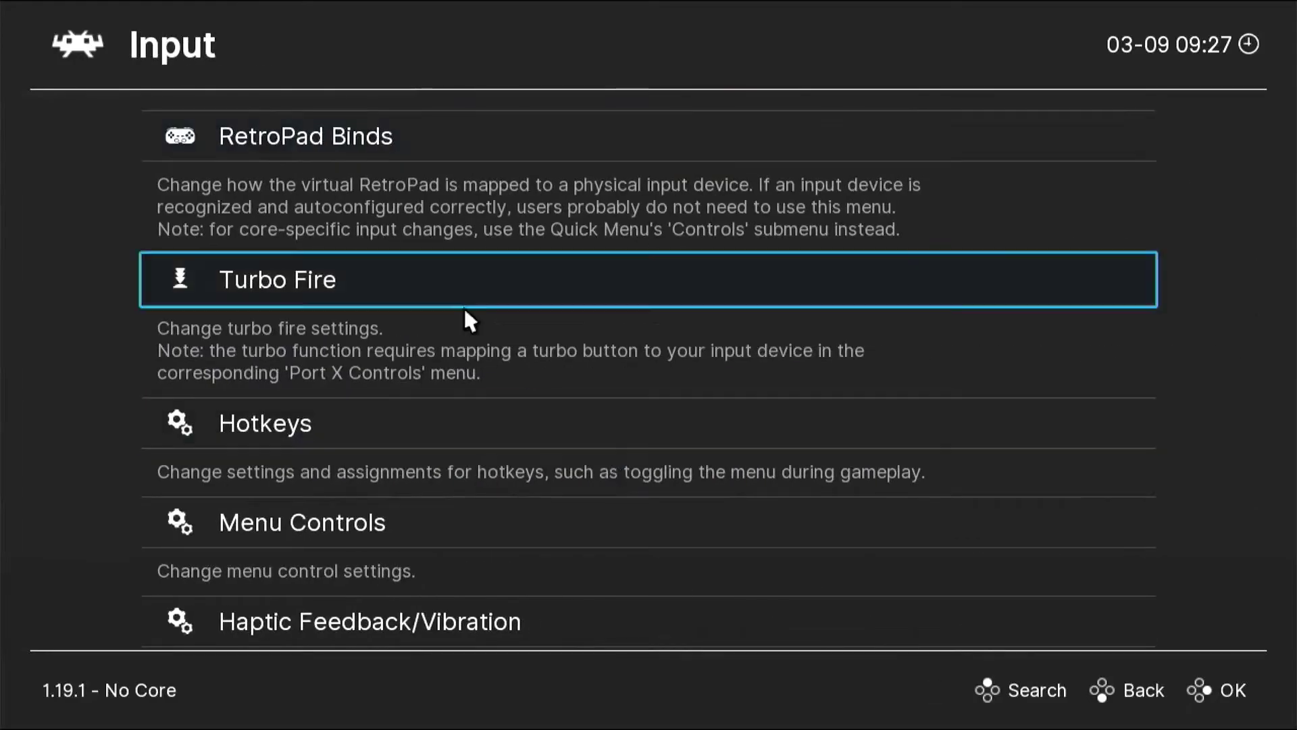
click(355, 132)
click(355, 126)
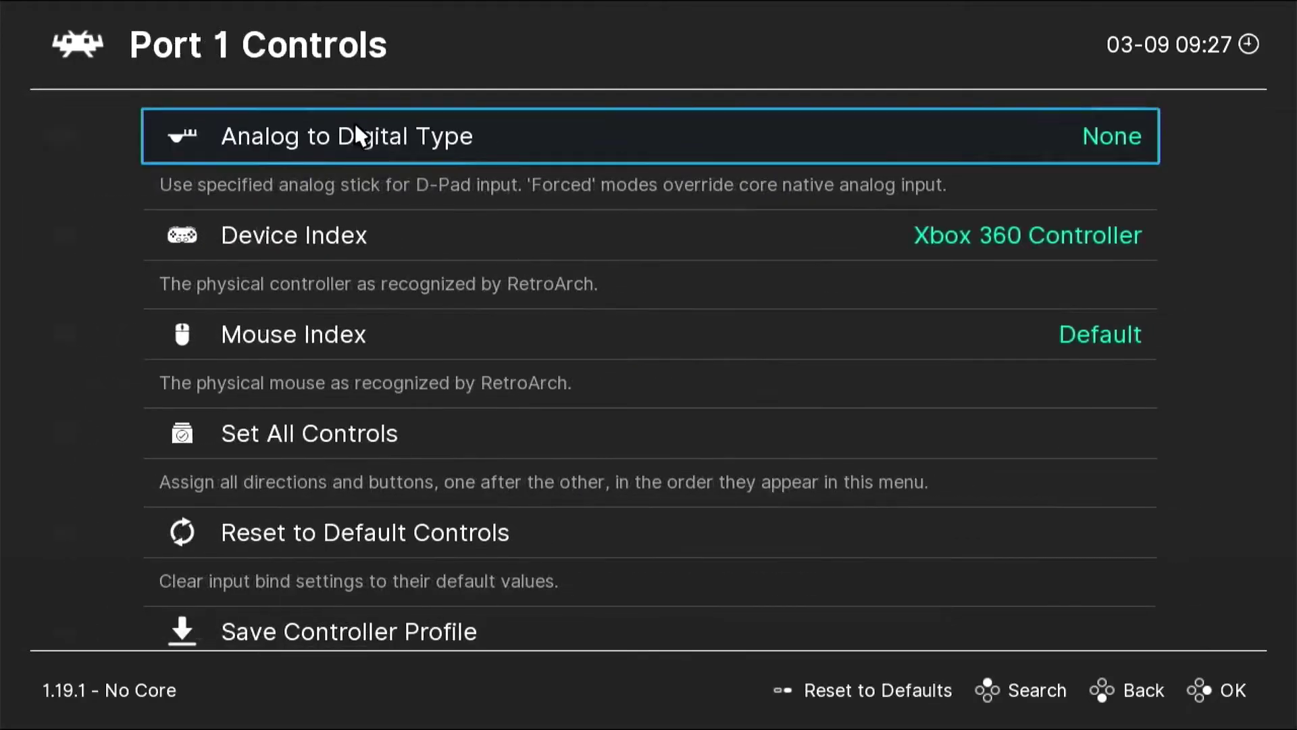
click(426, 226)
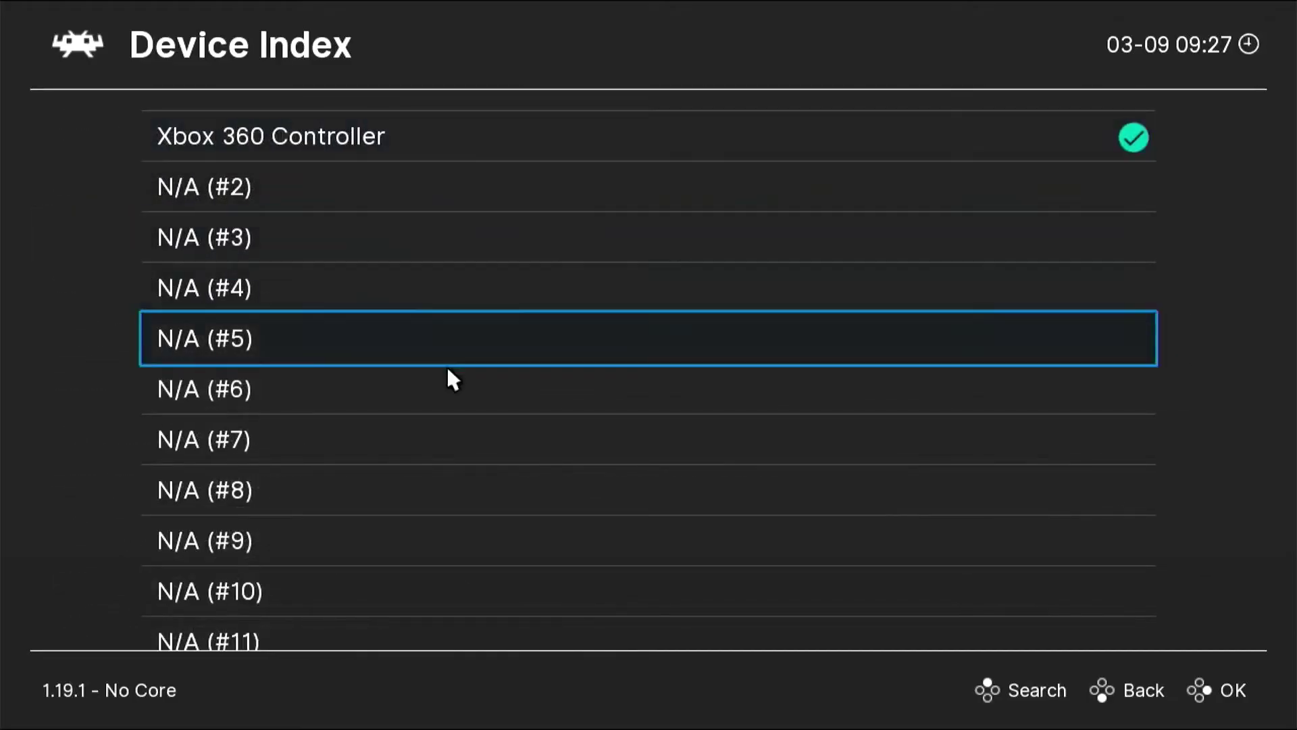
right_click(582, 686)
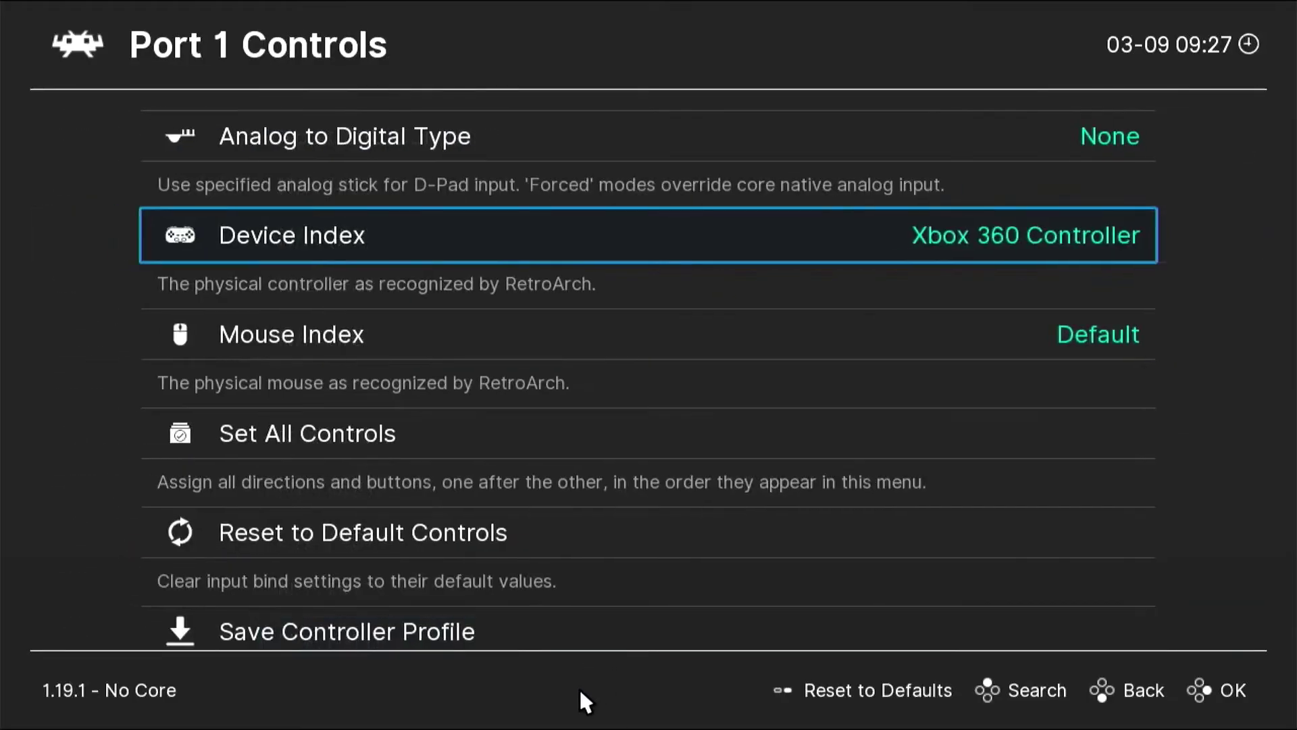